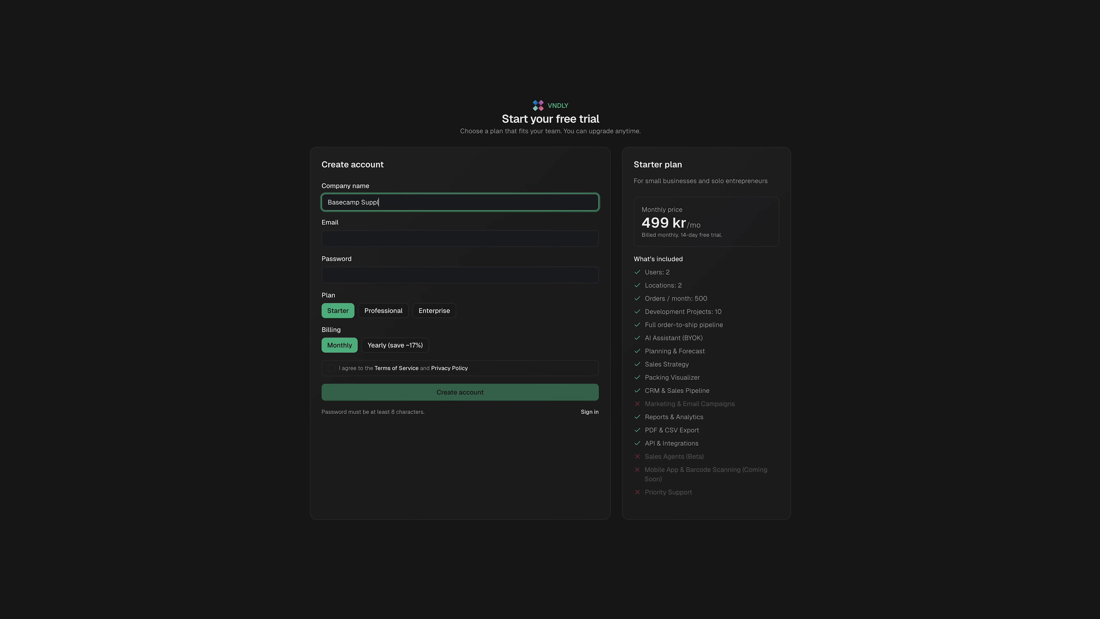
Enter the account email and password, pick the Enterprise plan, accept the terms and create the account
key(Tab)
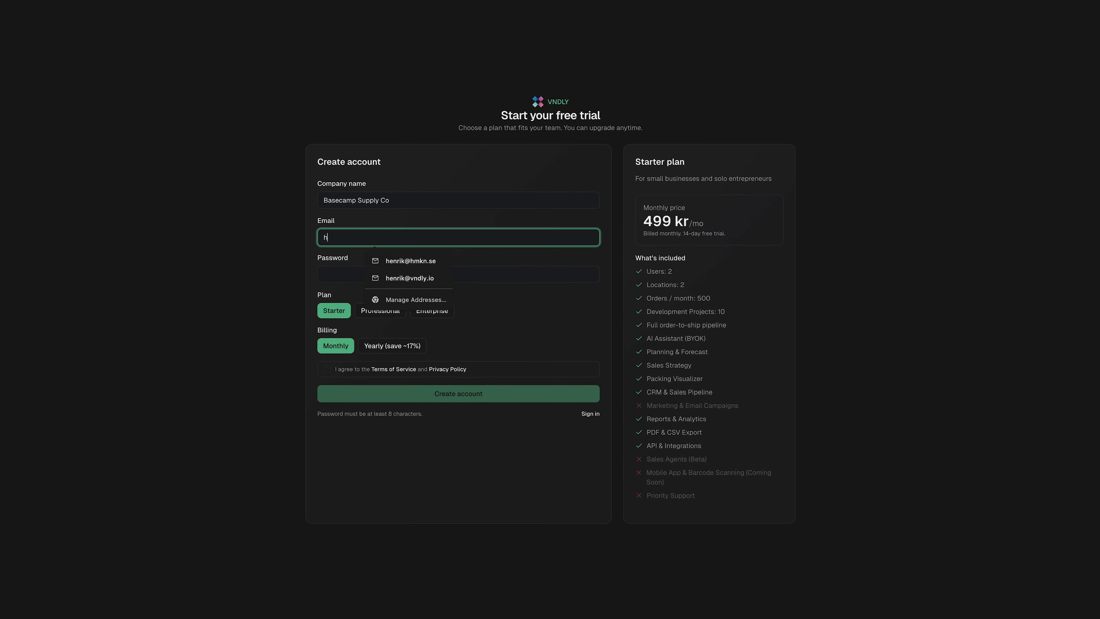
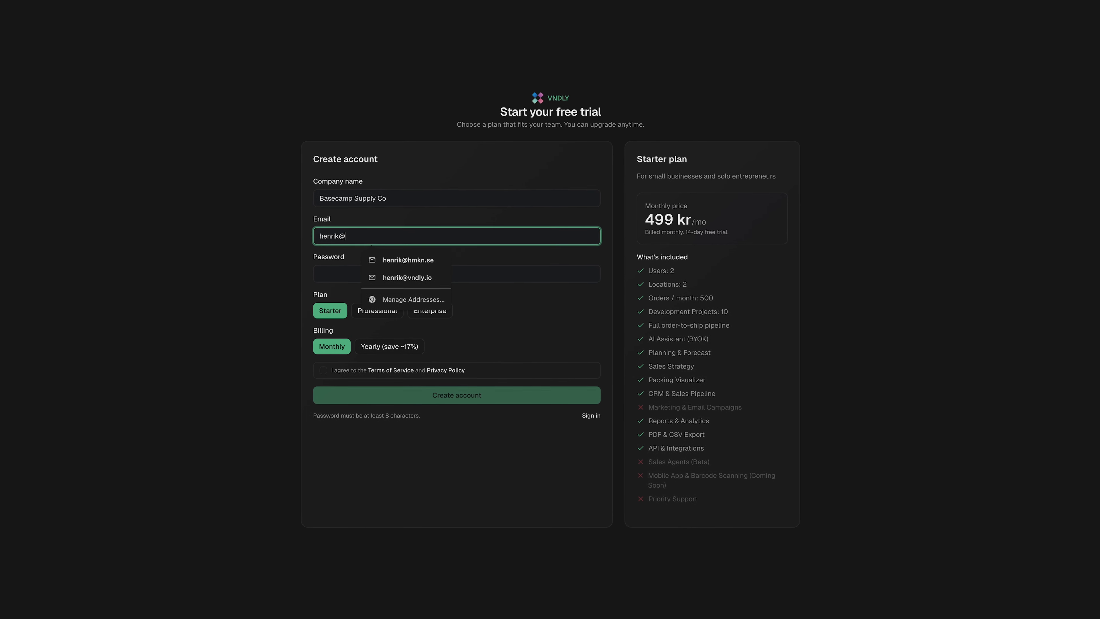
key(Tab)
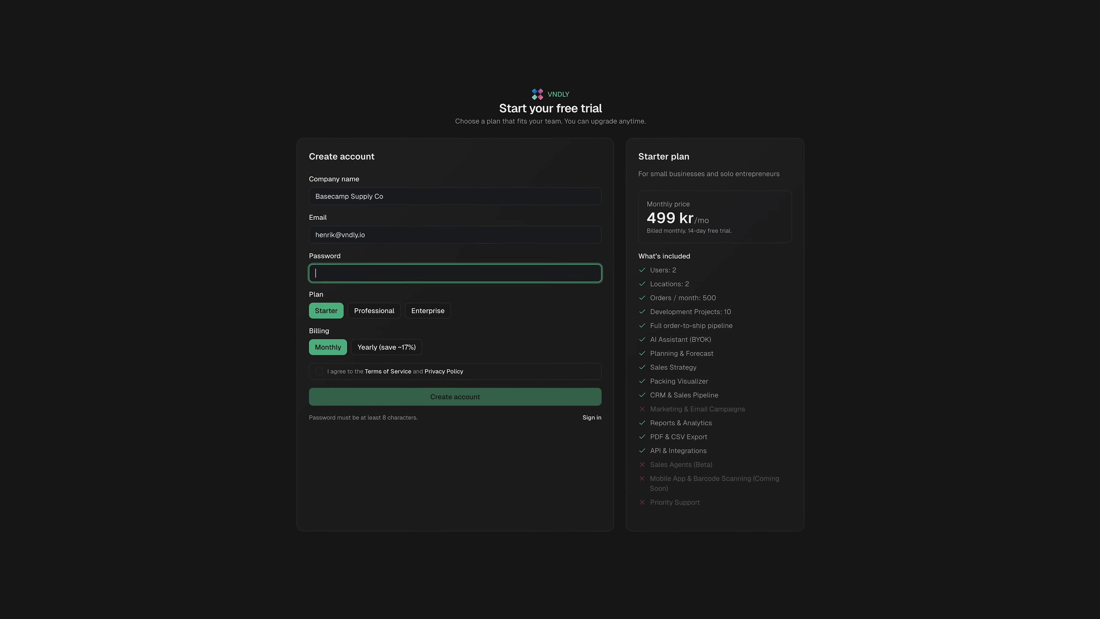
text(••••••••••••••)
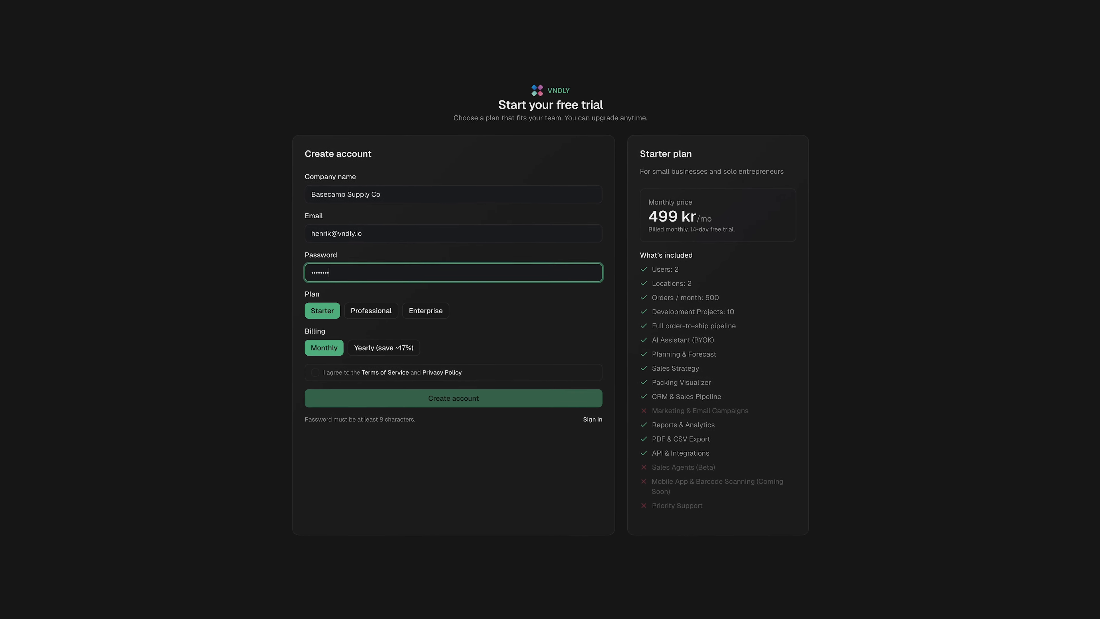
text(••)
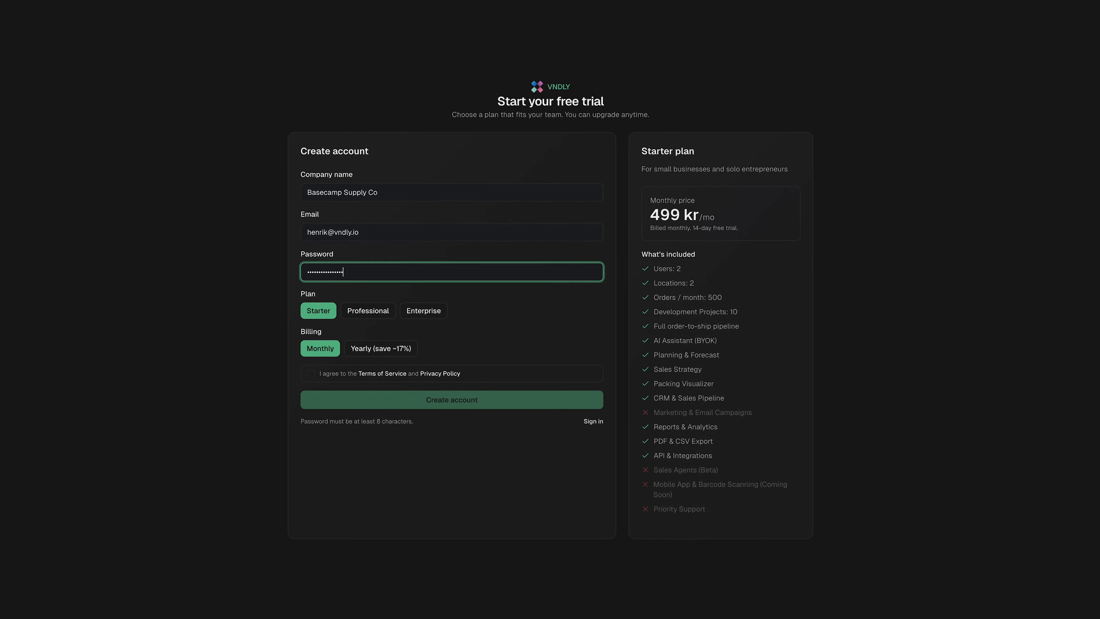
click(424, 310)
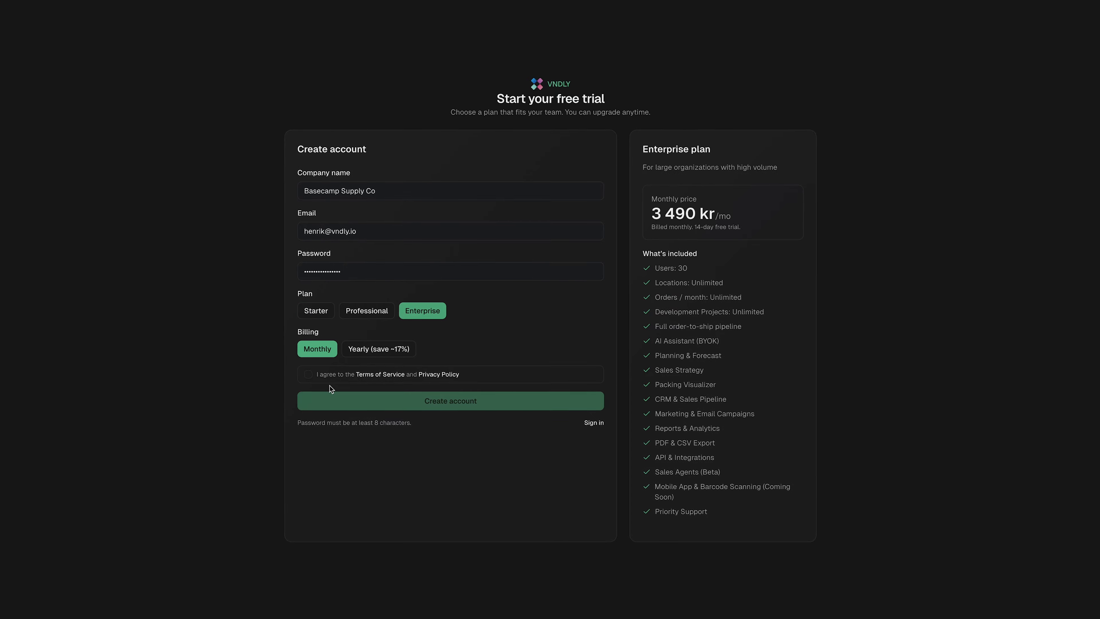
click(308, 374)
click(434, 407)
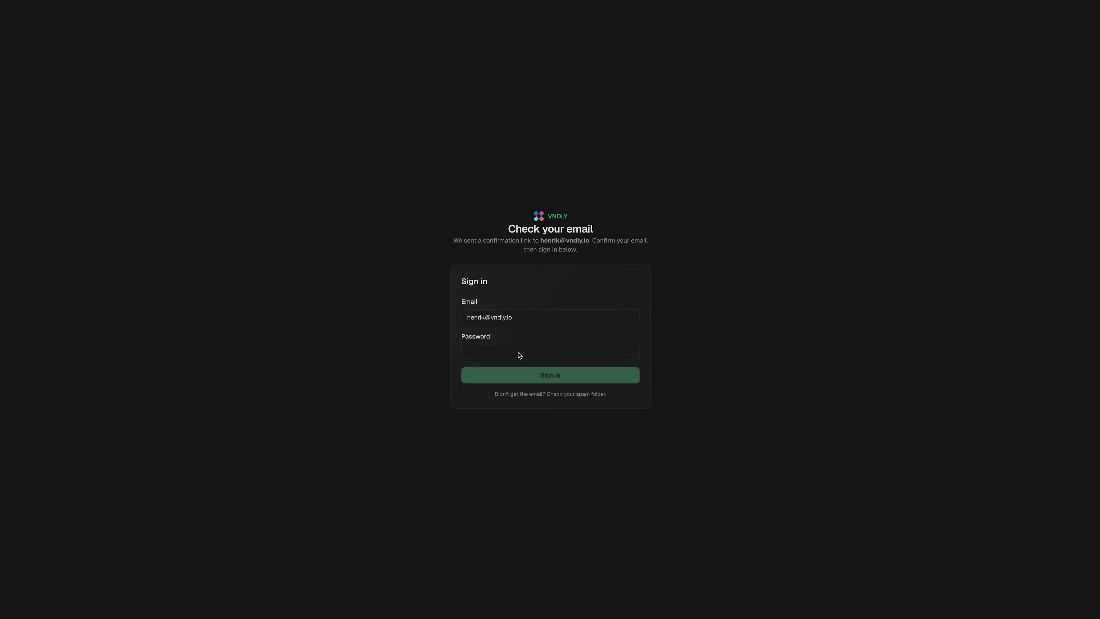
Confirm the email address, then sign in with the account password
click(525, 354)
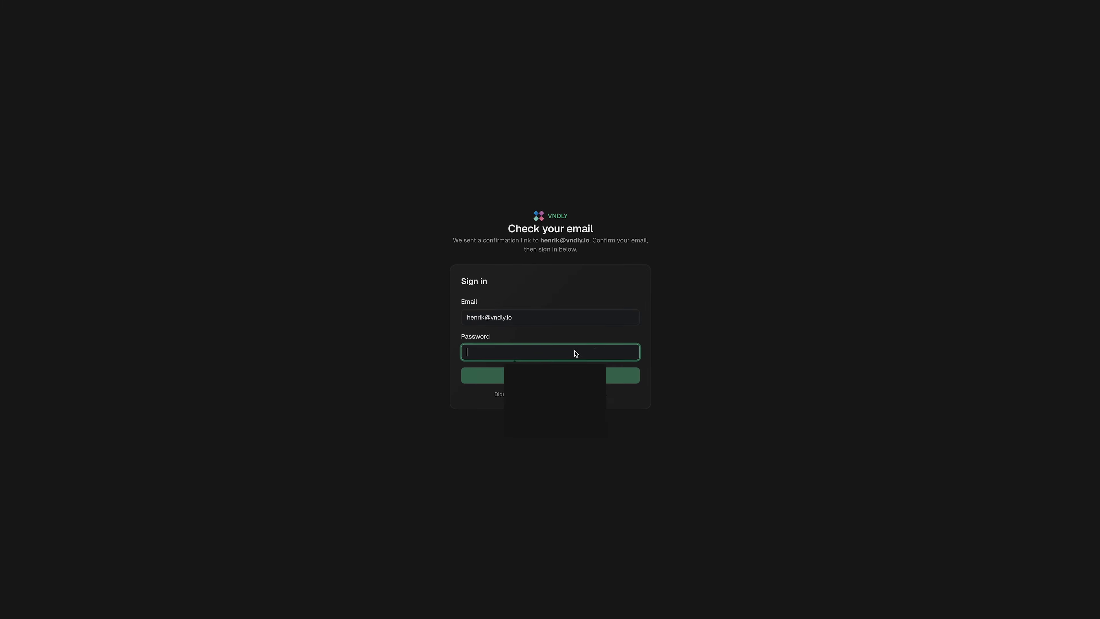
text(•••)
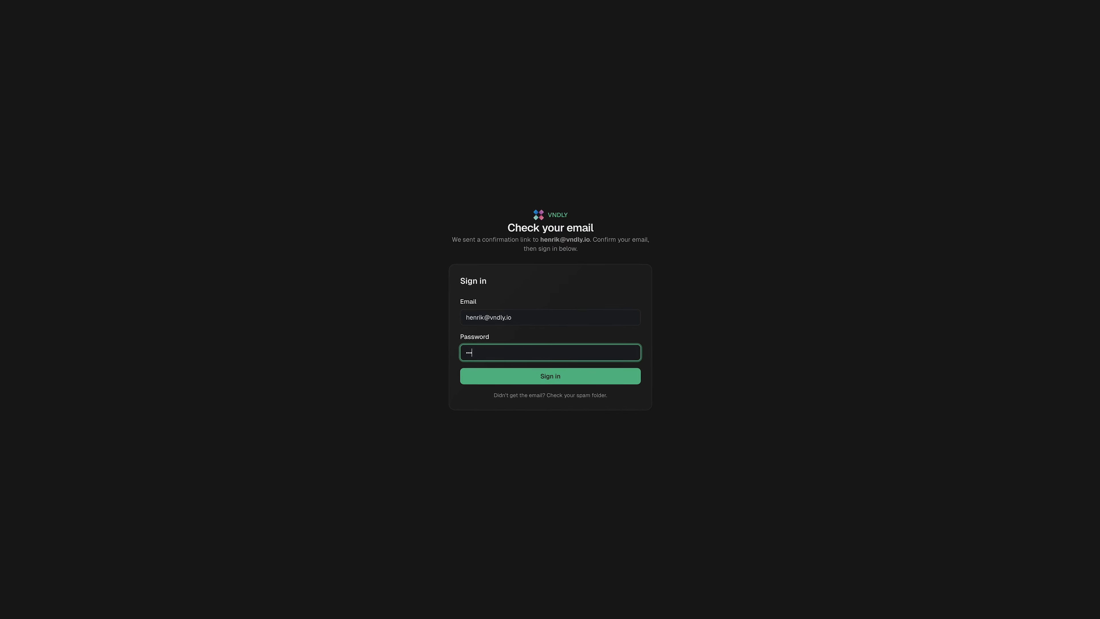
text(••••••••)
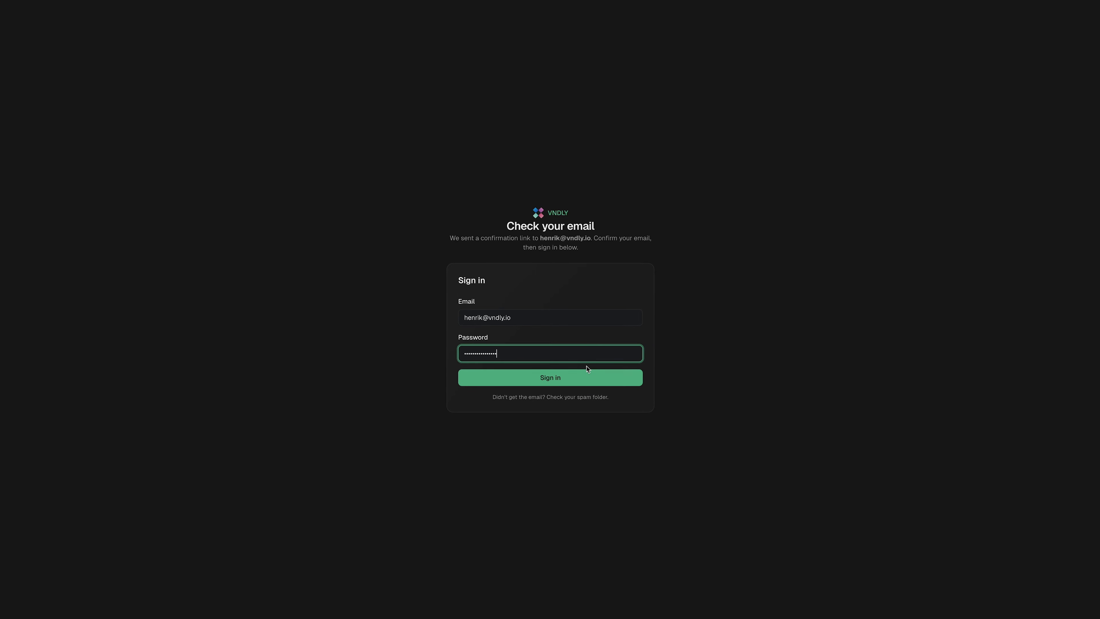
key(Return)
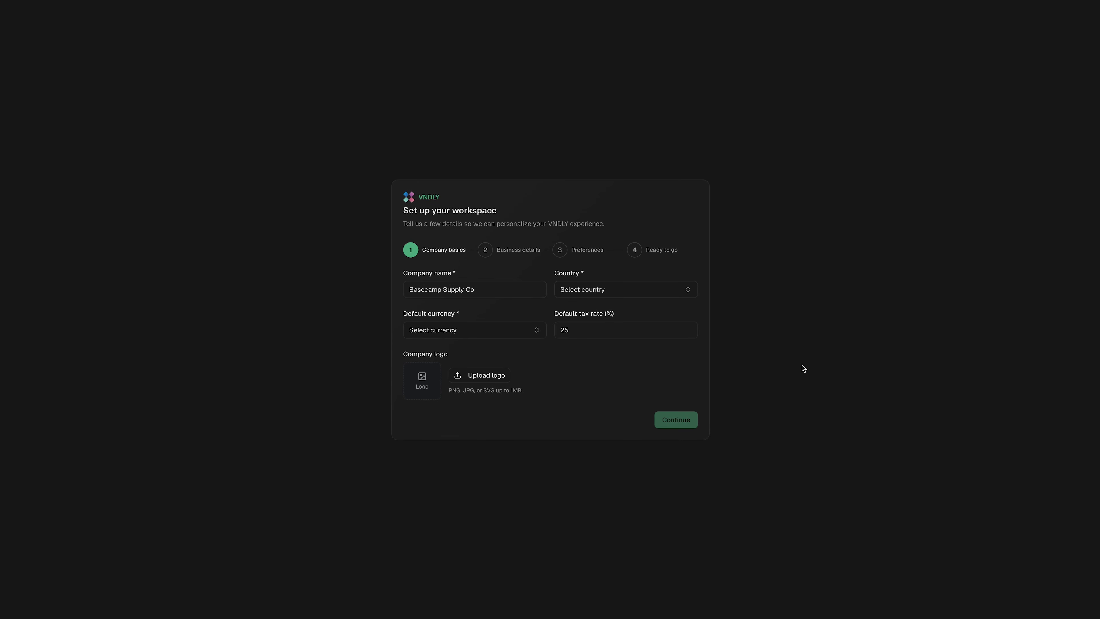
Set the company country to United States
click(692, 294)
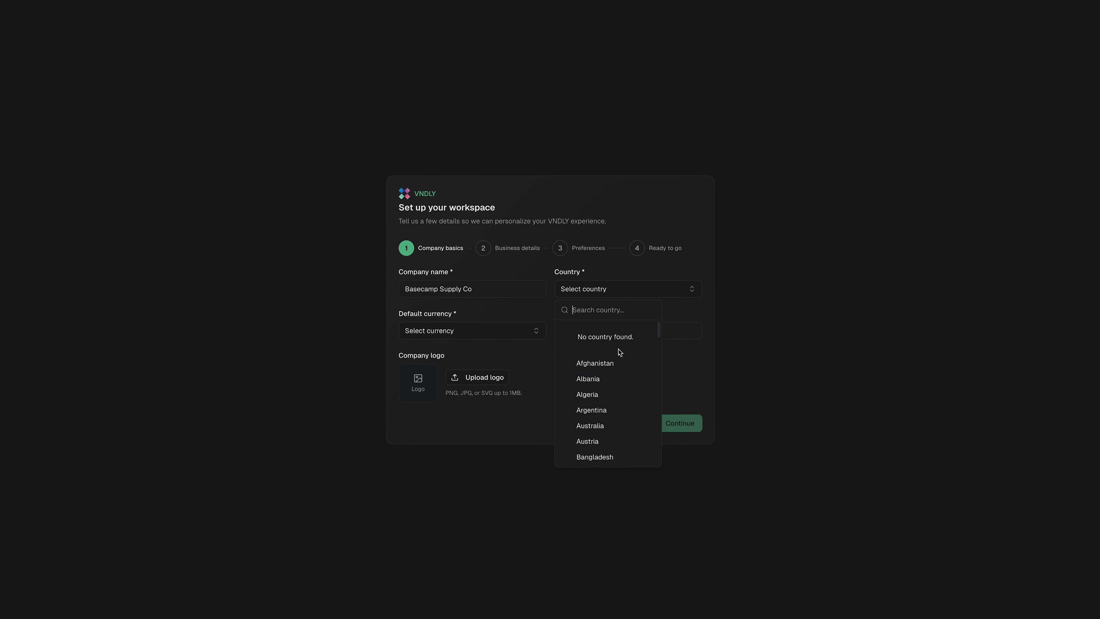
scroll(615, 369, down, 10)
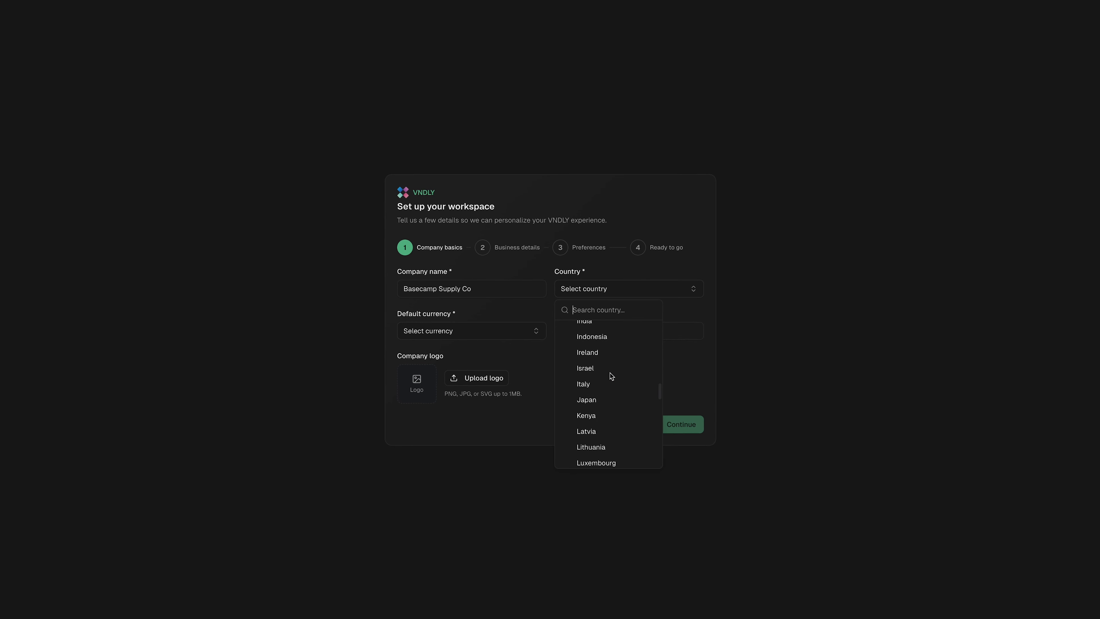
scroll(610, 375, down, 10)
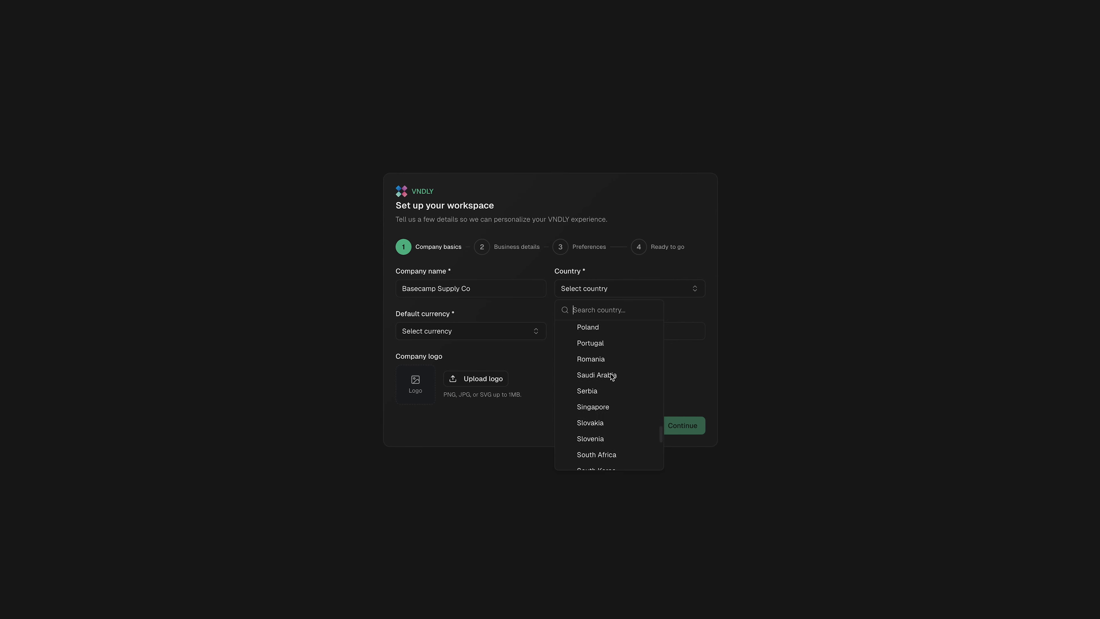
scroll(612, 376, down, 5)
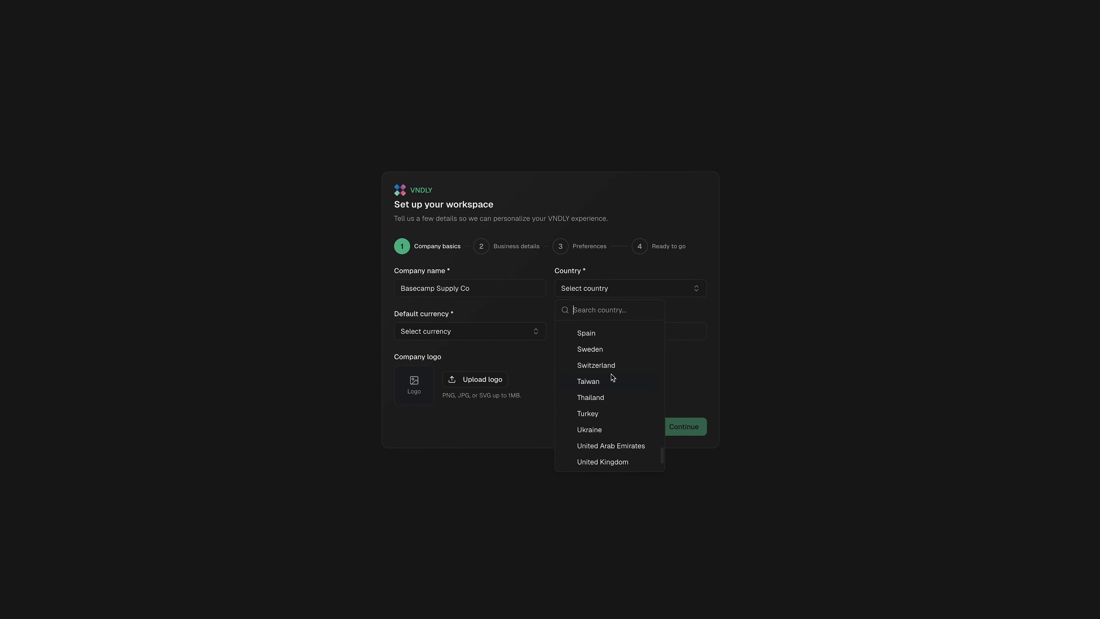
scroll(612, 377, down, 1)
click(607, 466)
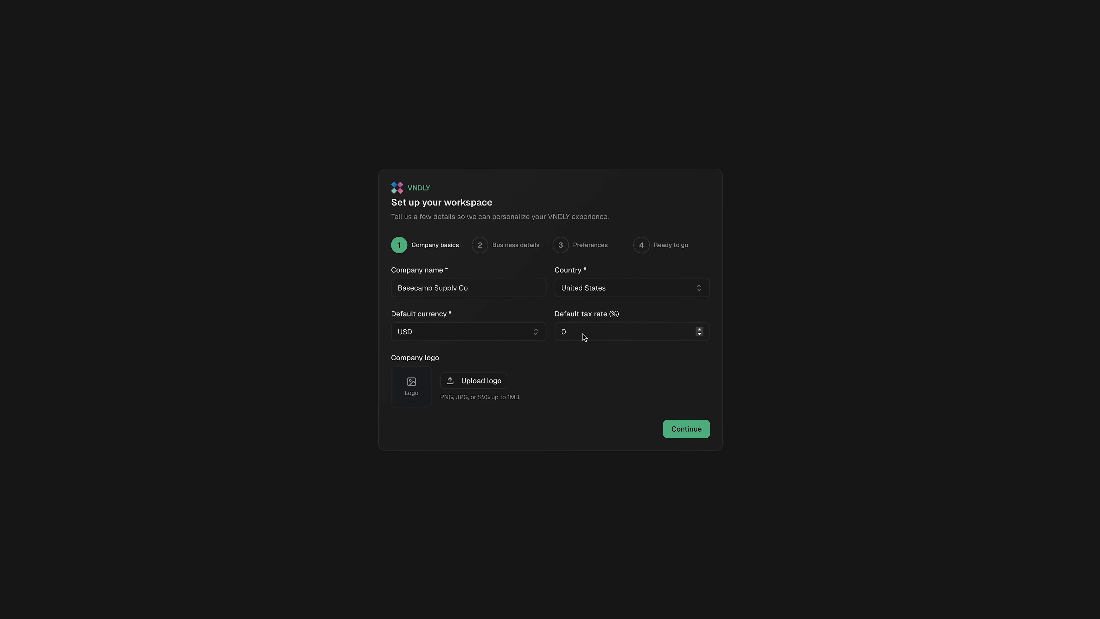
Upload baseCampLogo.jpg as the company logo
click(480, 382)
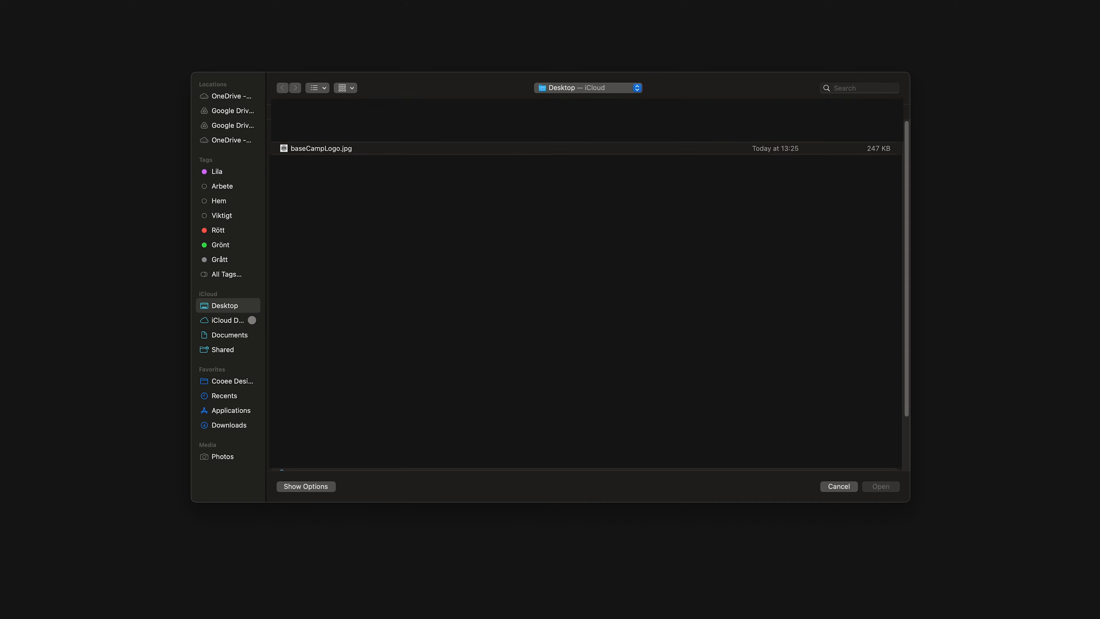
click(342, 149)
click(885, 489)
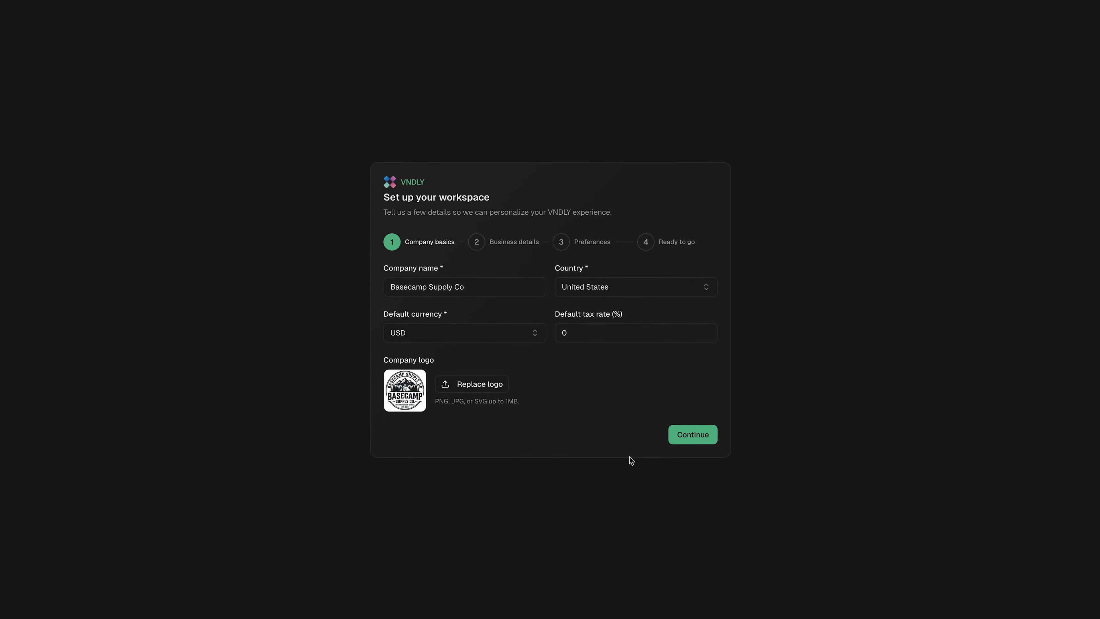
Enter the company's street address, city Denver, state Colorado and postal code
click(696, 435)
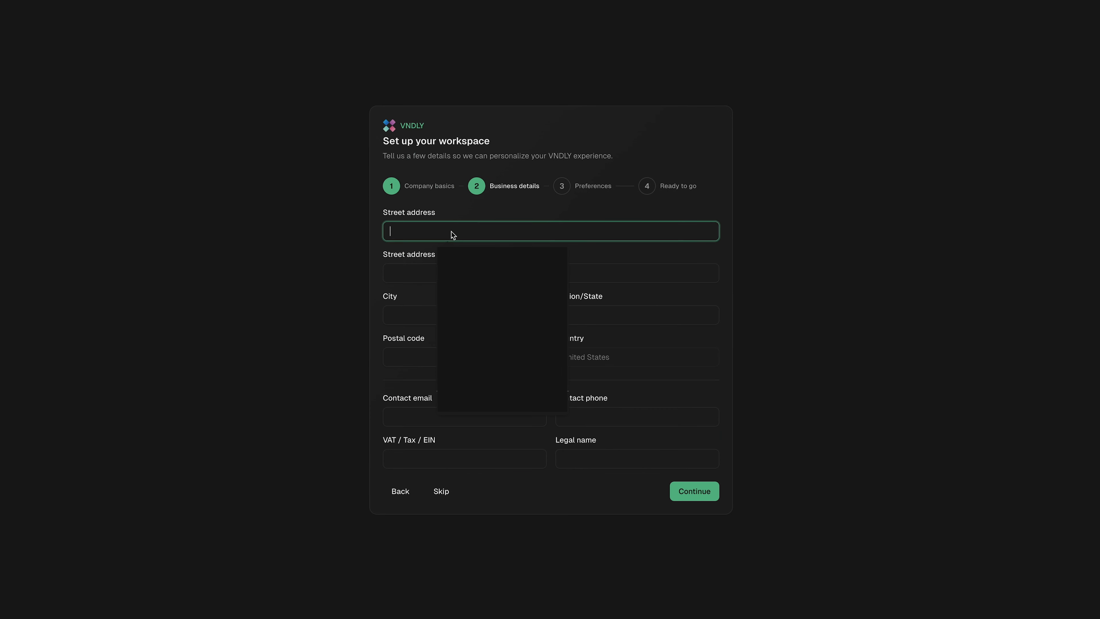
click(423, 236)
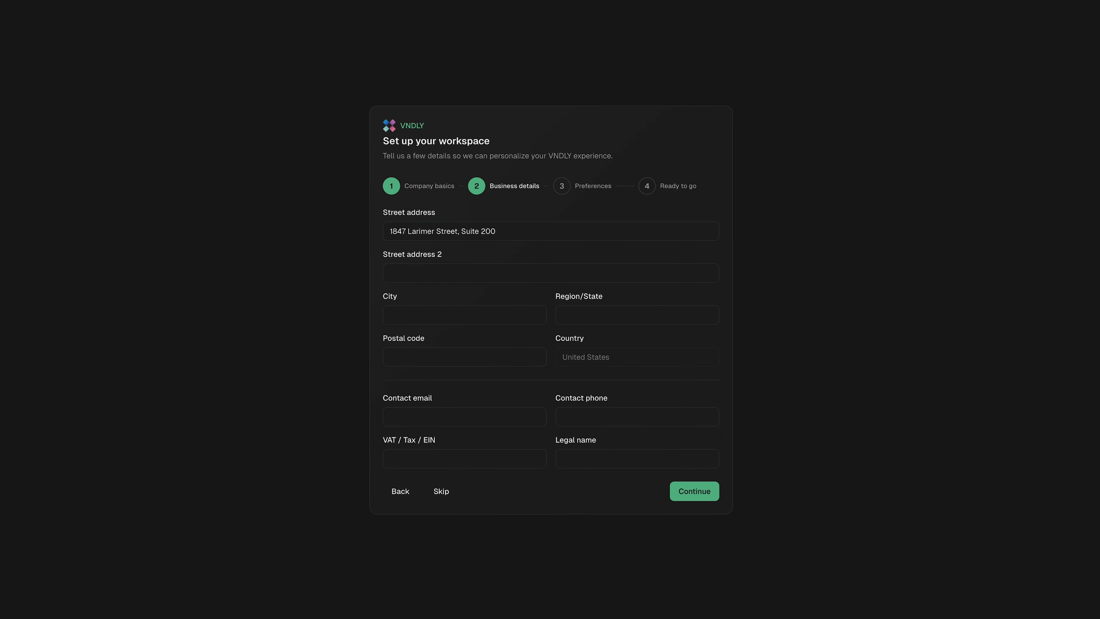
click(459, 308)
text(Denver)
click(626, 314)
text(Colorado)
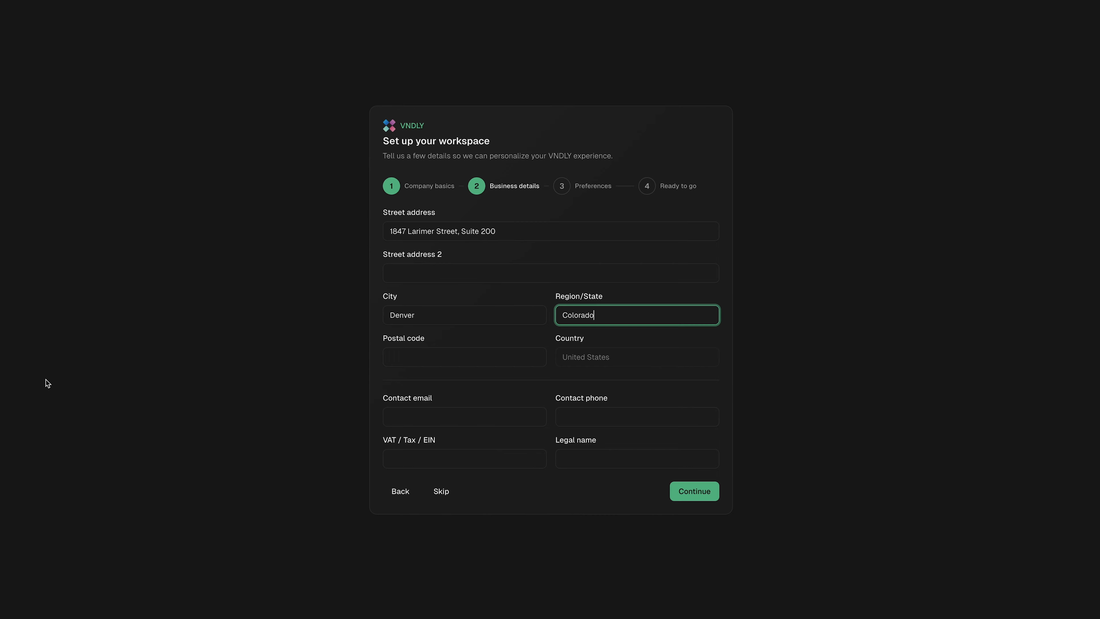
key(super+Tab)
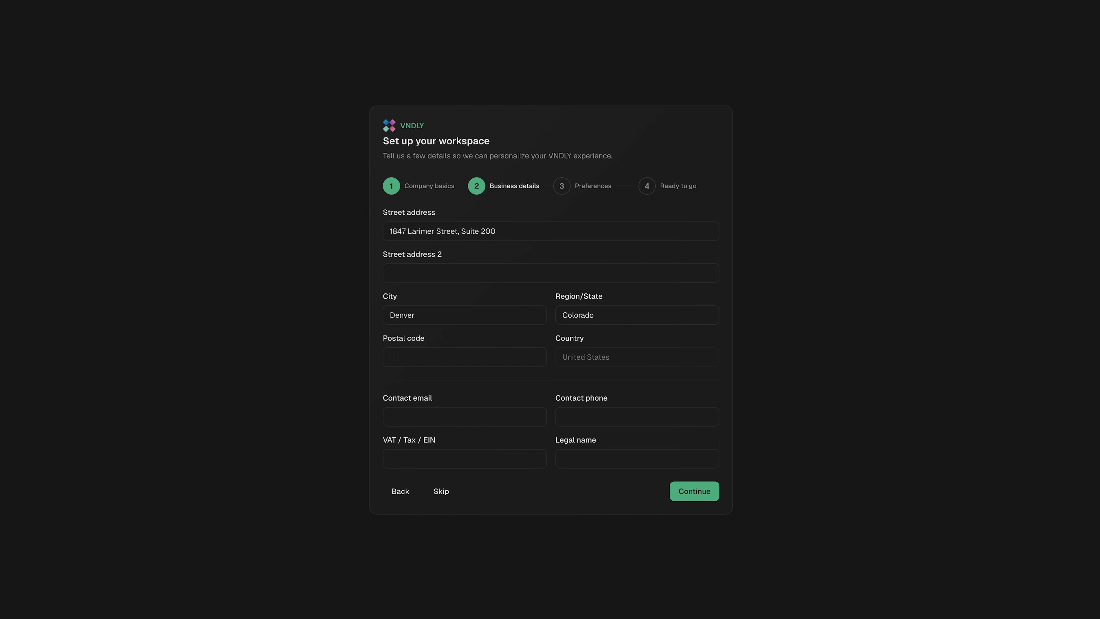
key(super+Tab)
click(453, 357)
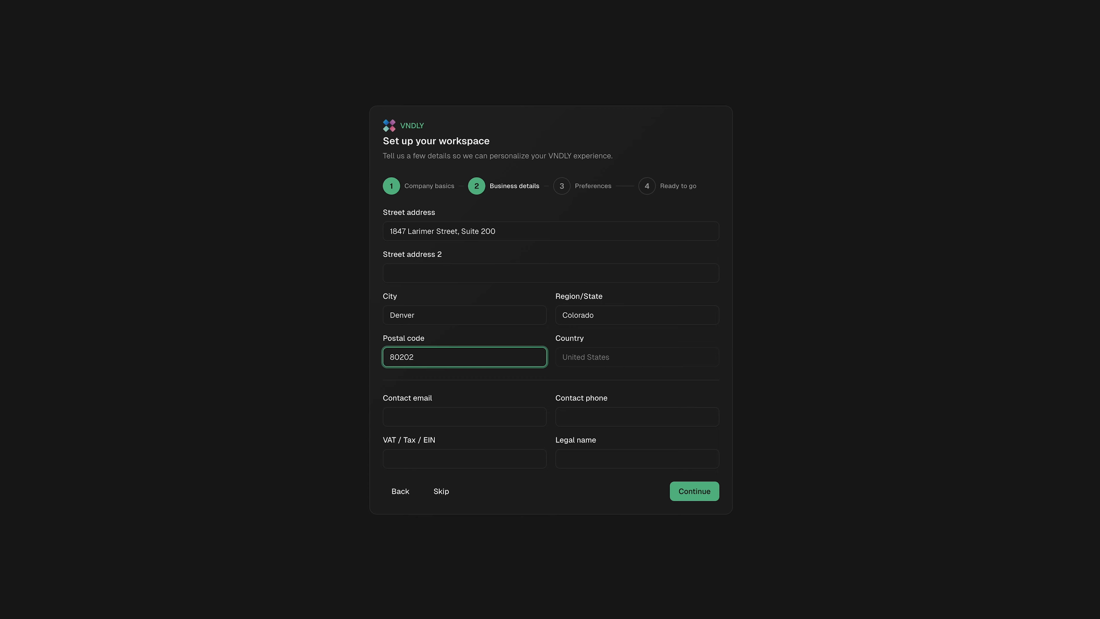
key(super+Tab)
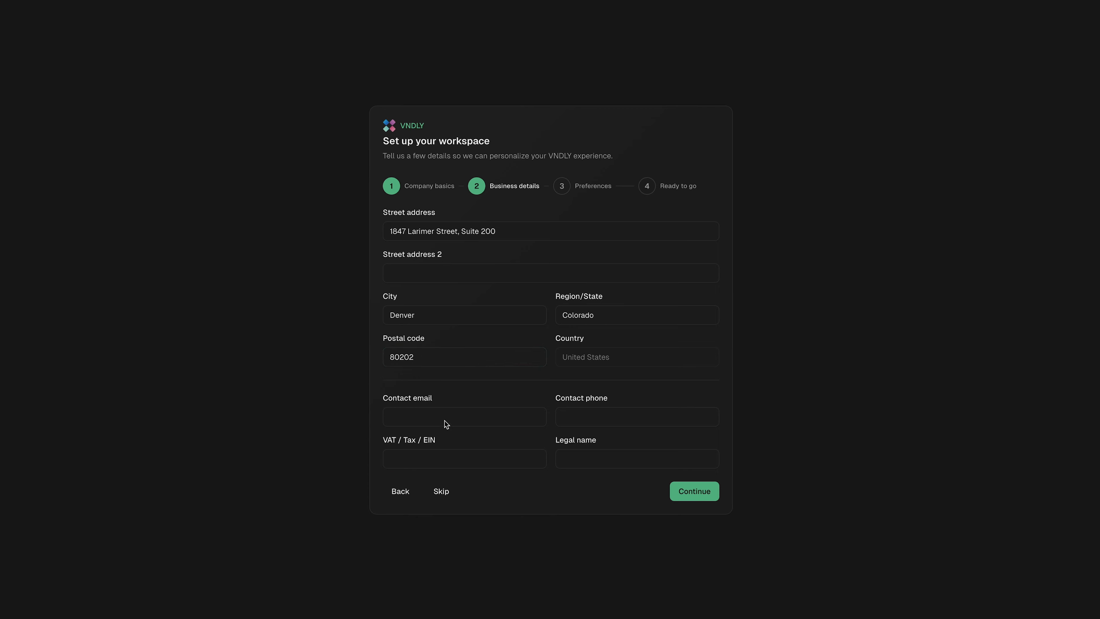
key(super+Tab)
Fill in the contact email, contact phone and the company's EIN tax number
click(456, 418)
key(super+Tab)
key(super+Tab)
click(620, 418)
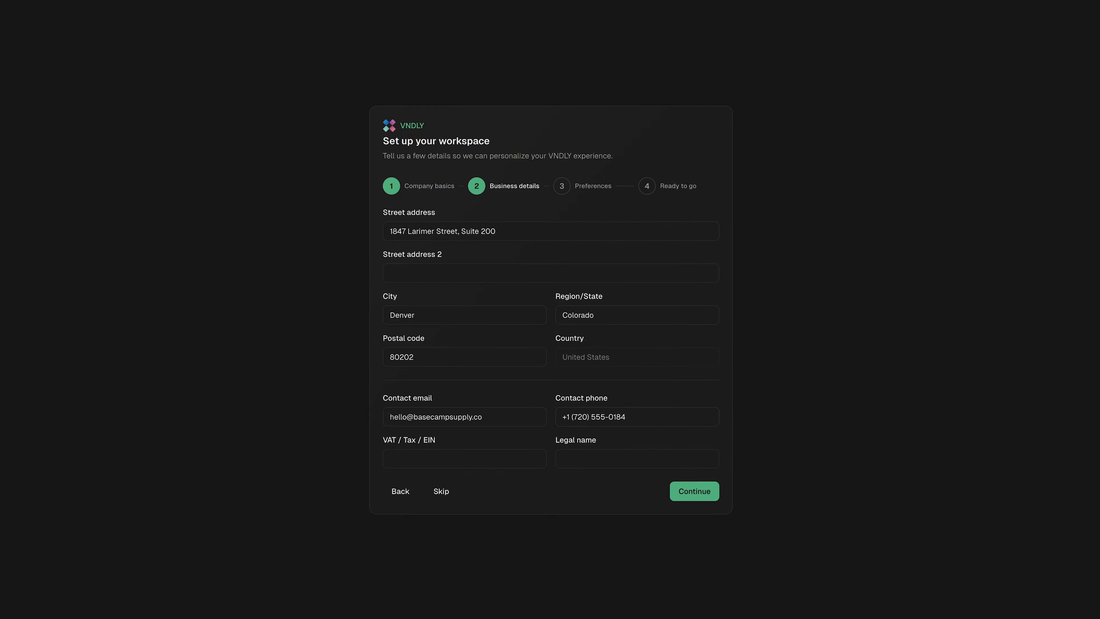
click(459, 455)
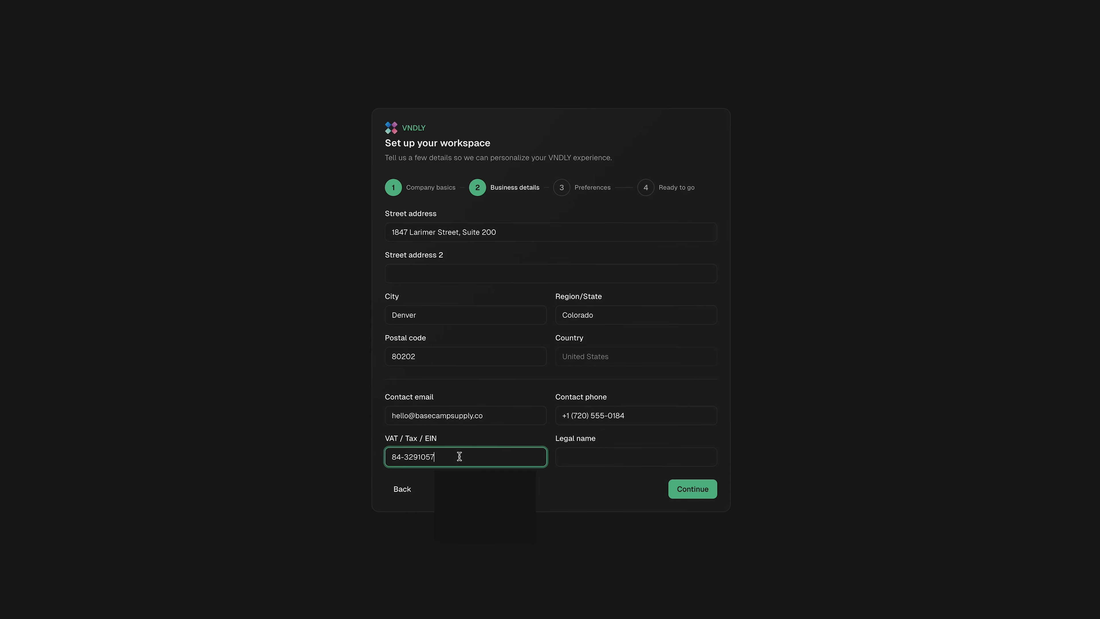
click(618, 482)
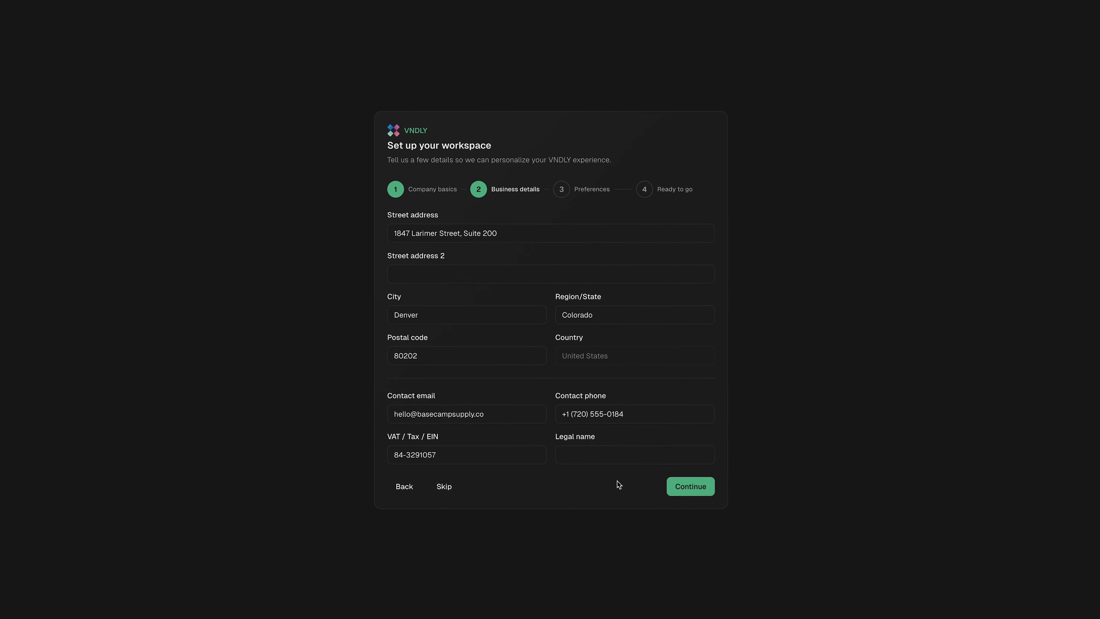
On the Preferences step, change Measurement system from Metric to Imperial and continue
click(691, 482)
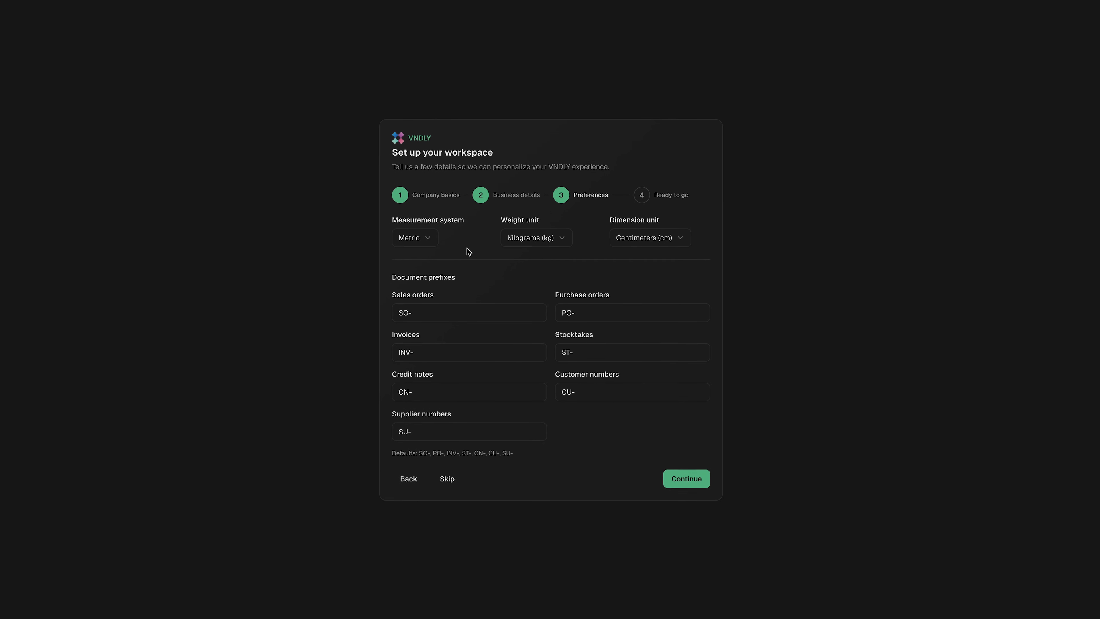
click(426, 238)
click(428, 255)
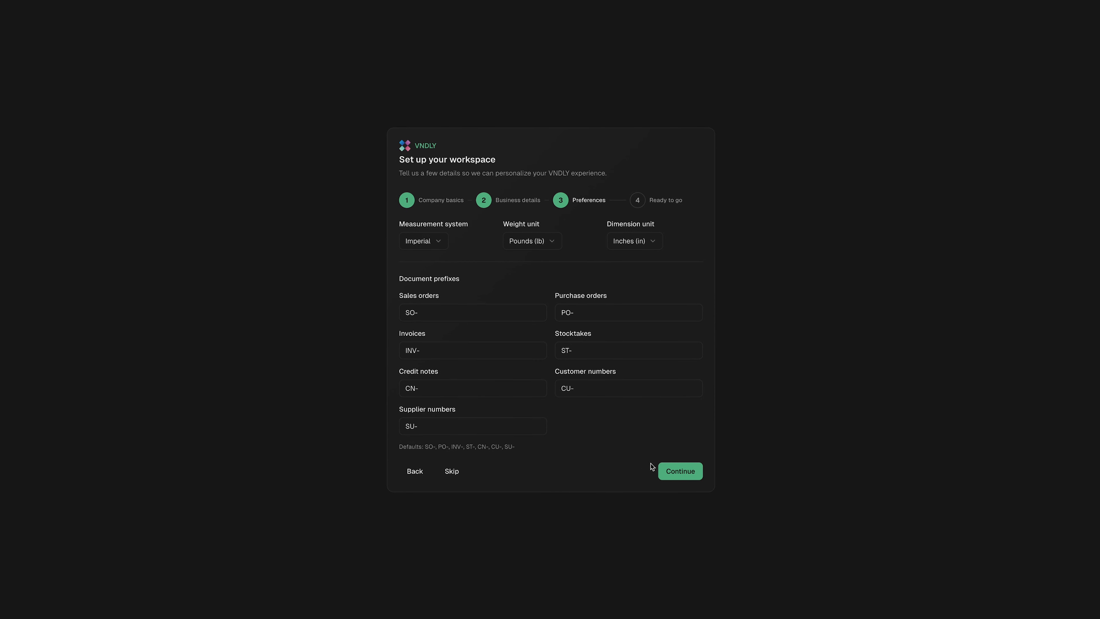
click(675, 471)
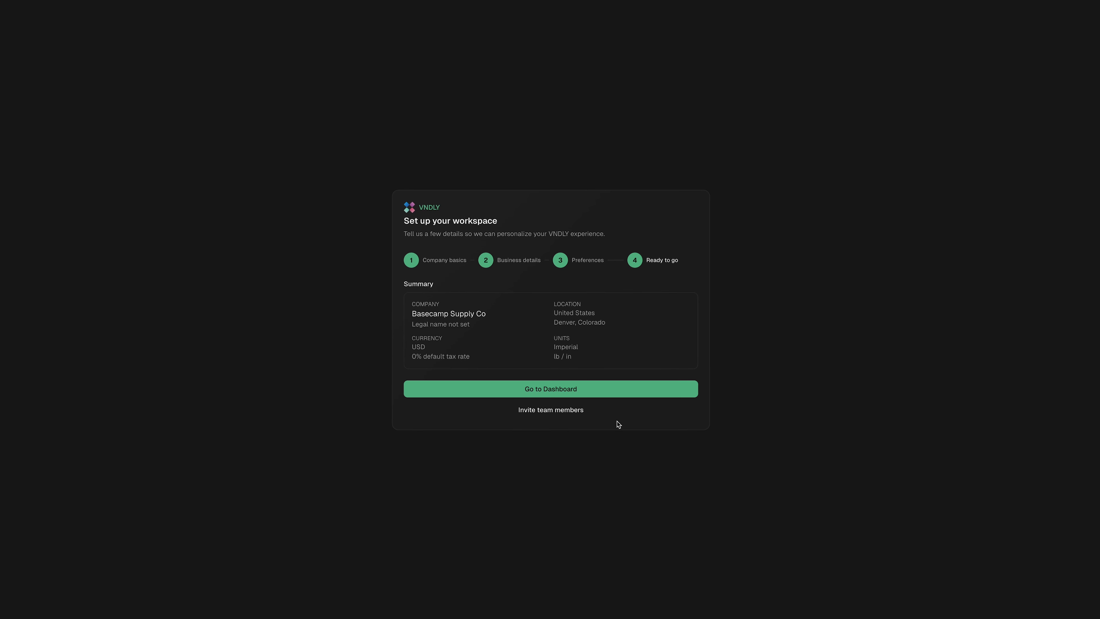
Go to the dashboard and open Settings on the Company tab
click(603, 390)
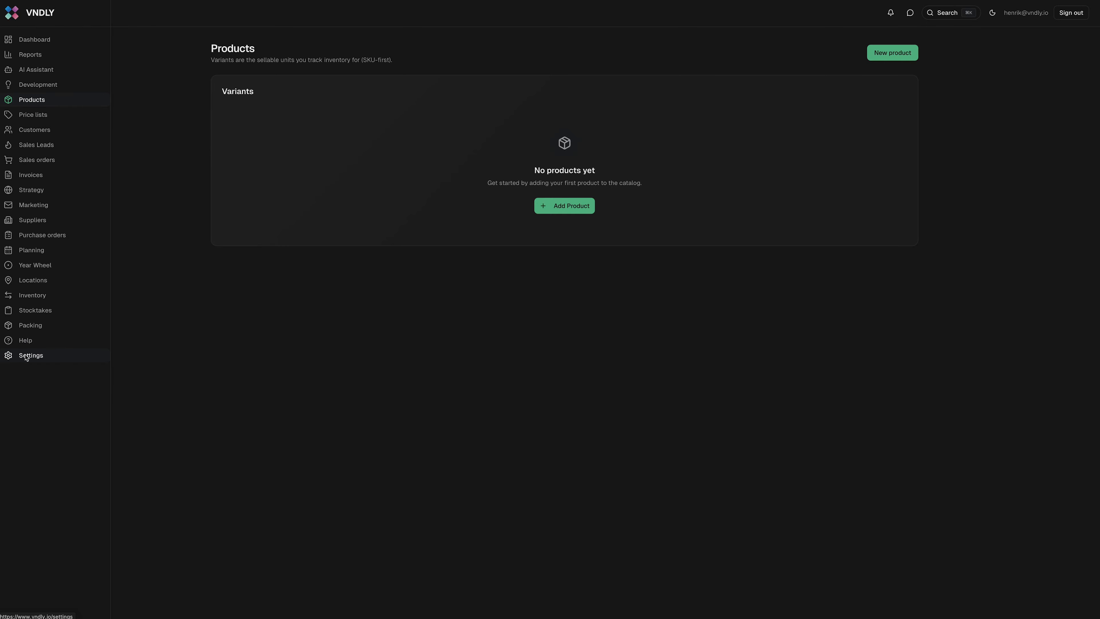
click(26, 356)
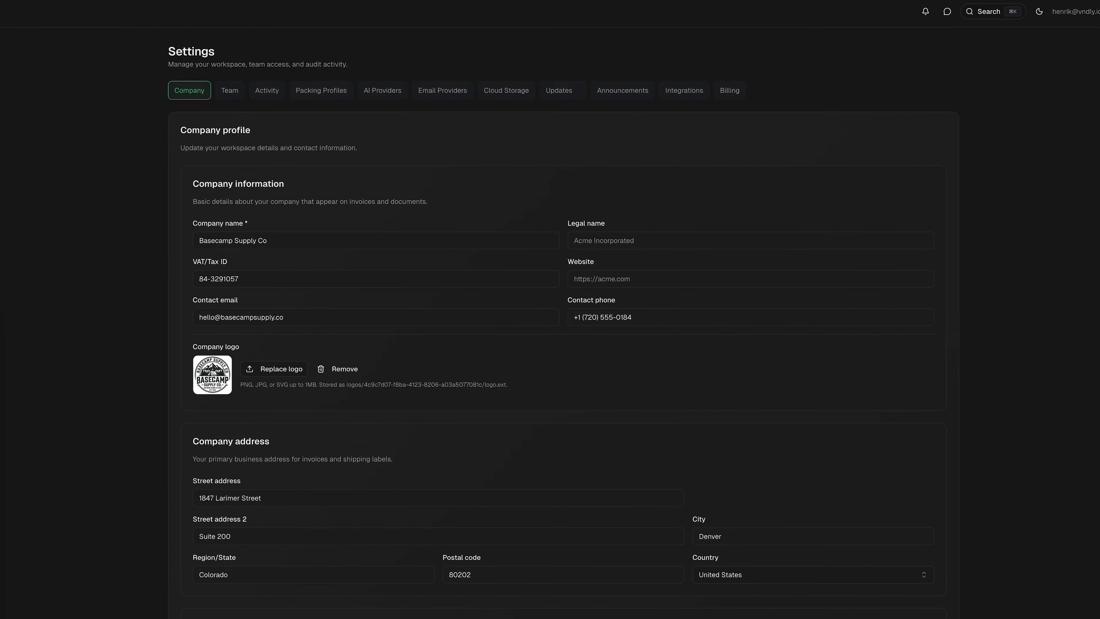
click(627, 278)
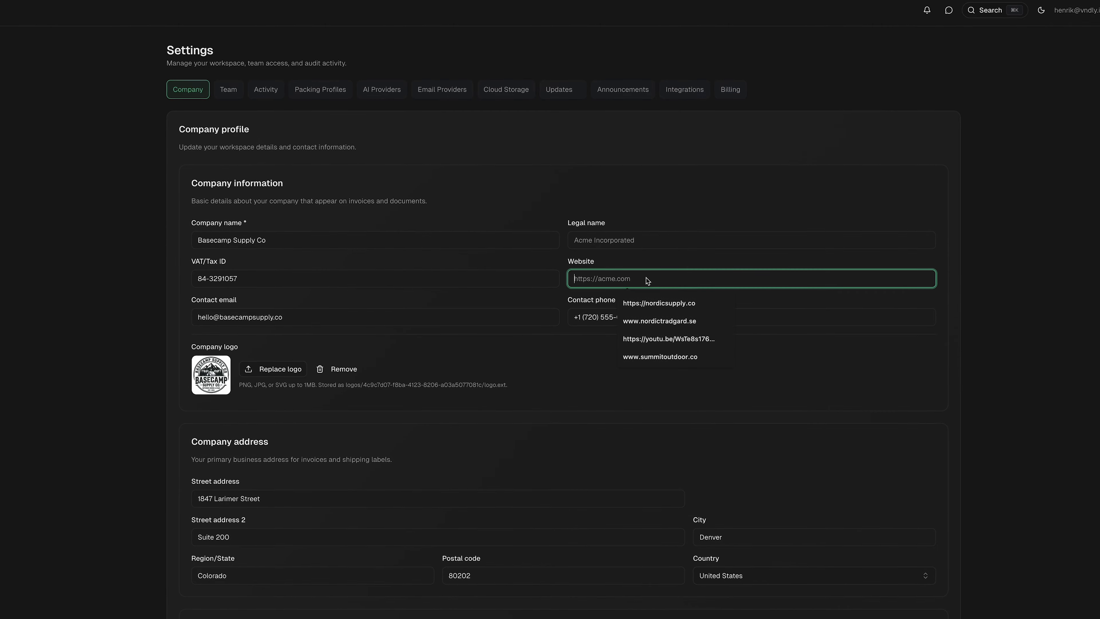
text(www.basecampsupply.co)
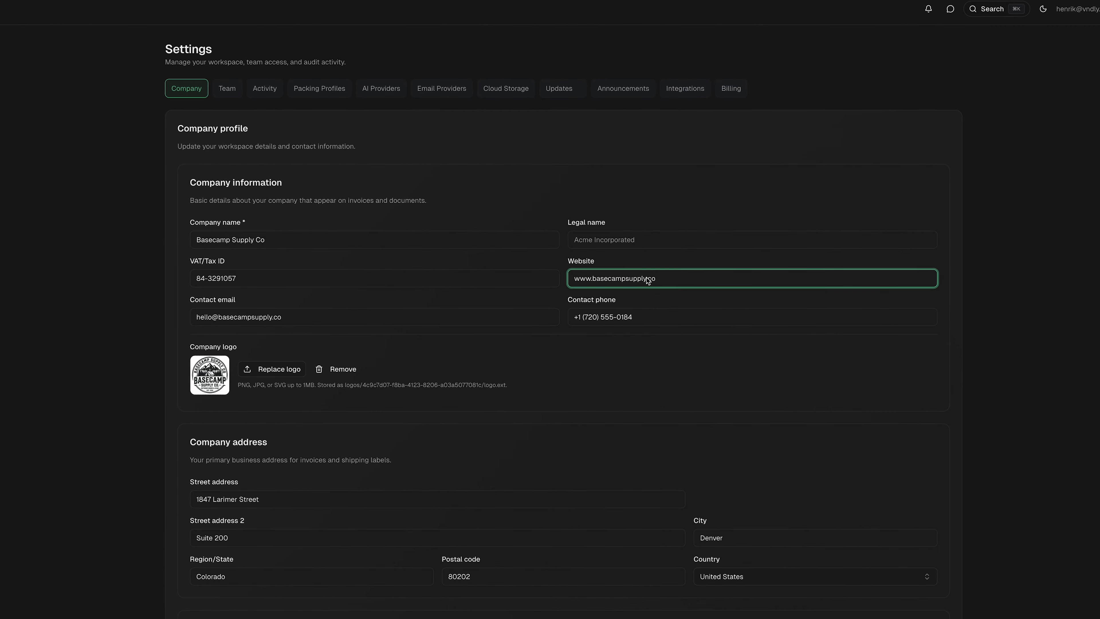
click(557, 439)
Scroll past Document numbering down to the empty Business profile card
scroll(544, 444, down, 3)
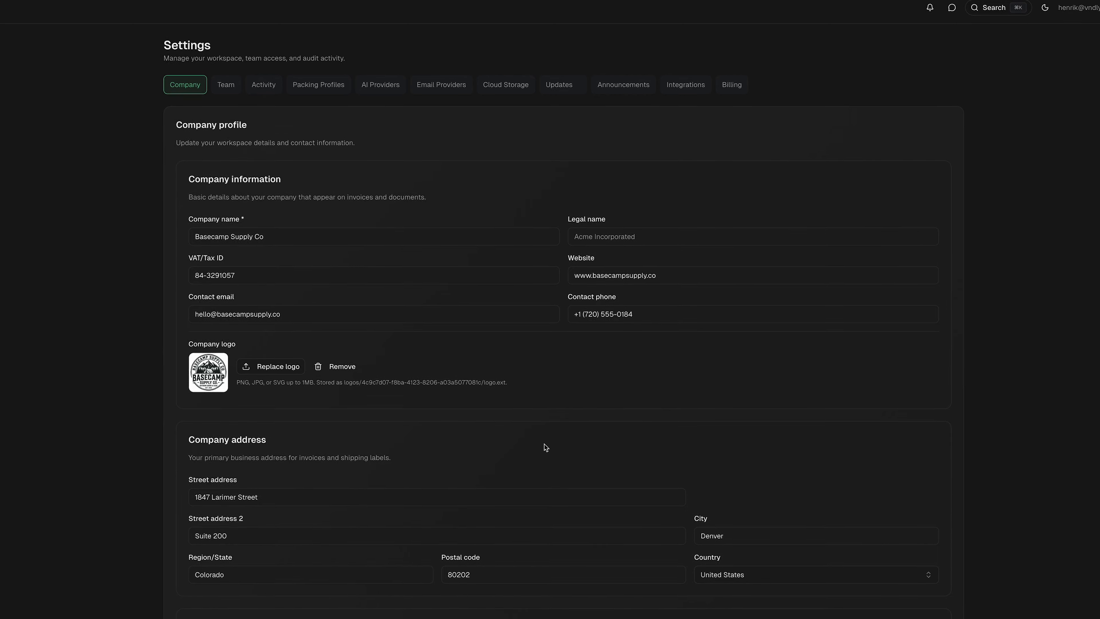
scroll(544, 444, down, 4)
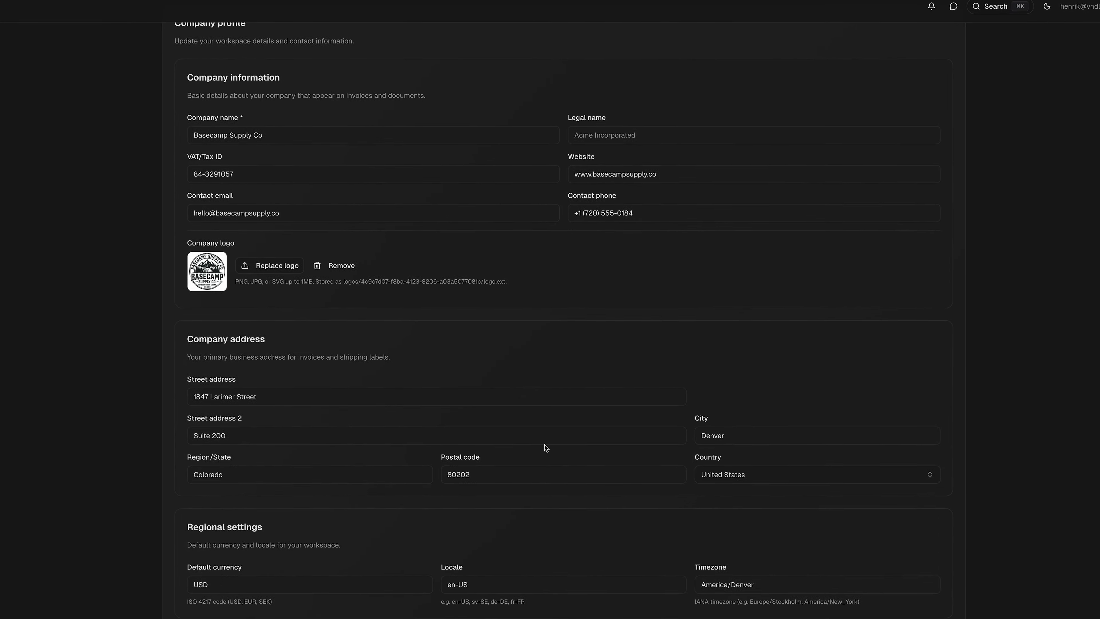
scroll(545, 448, down, 3)
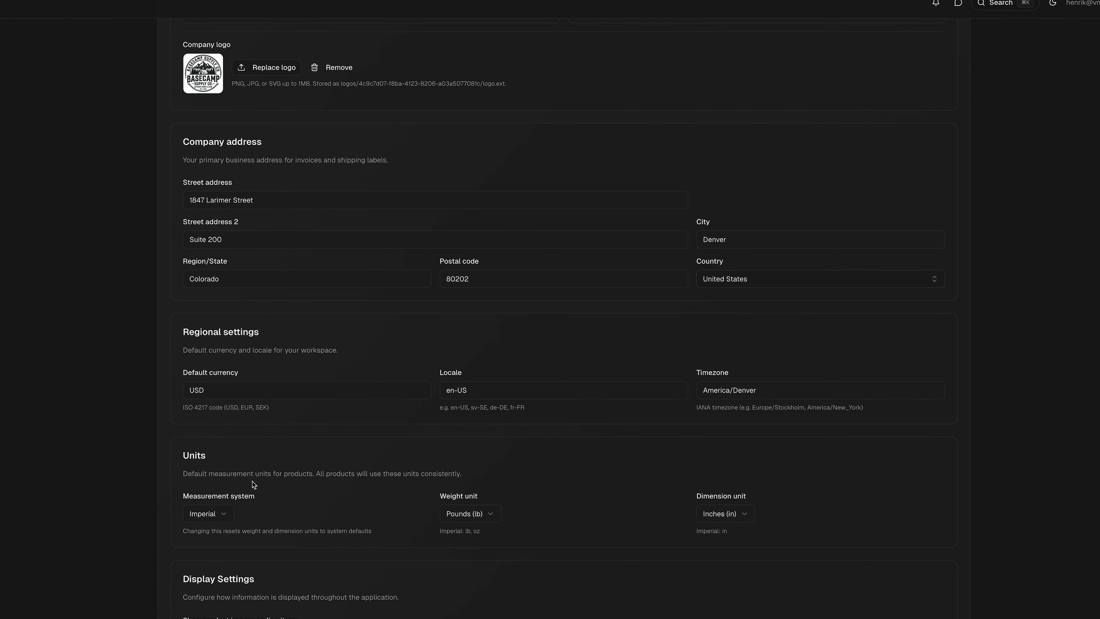
scroll(591, 506, down, 8)
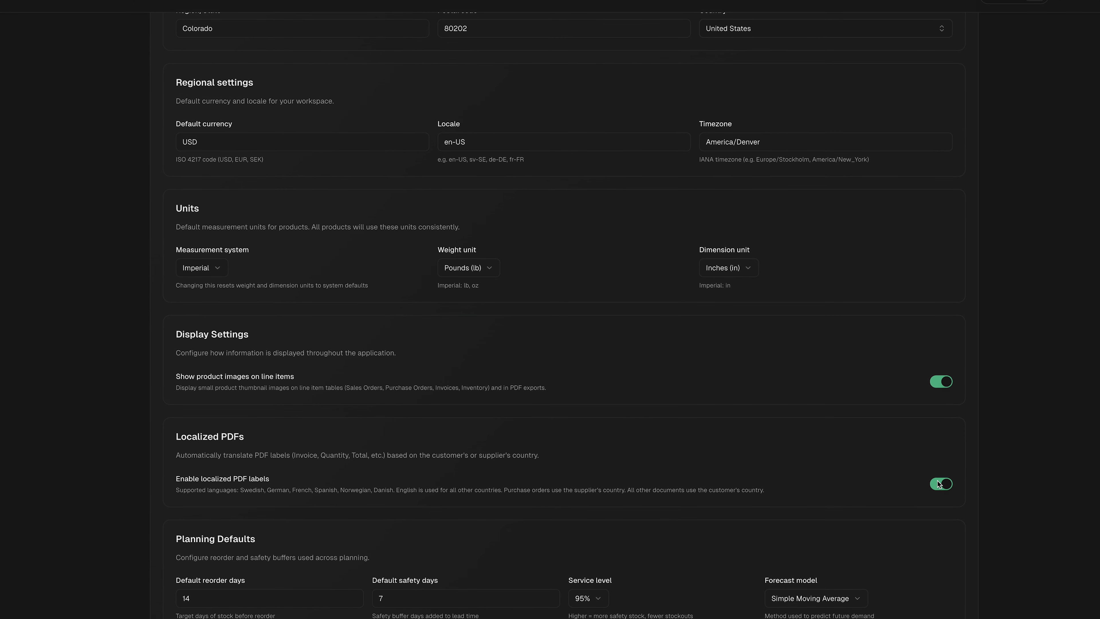
scroll(802, 479, down, 10)
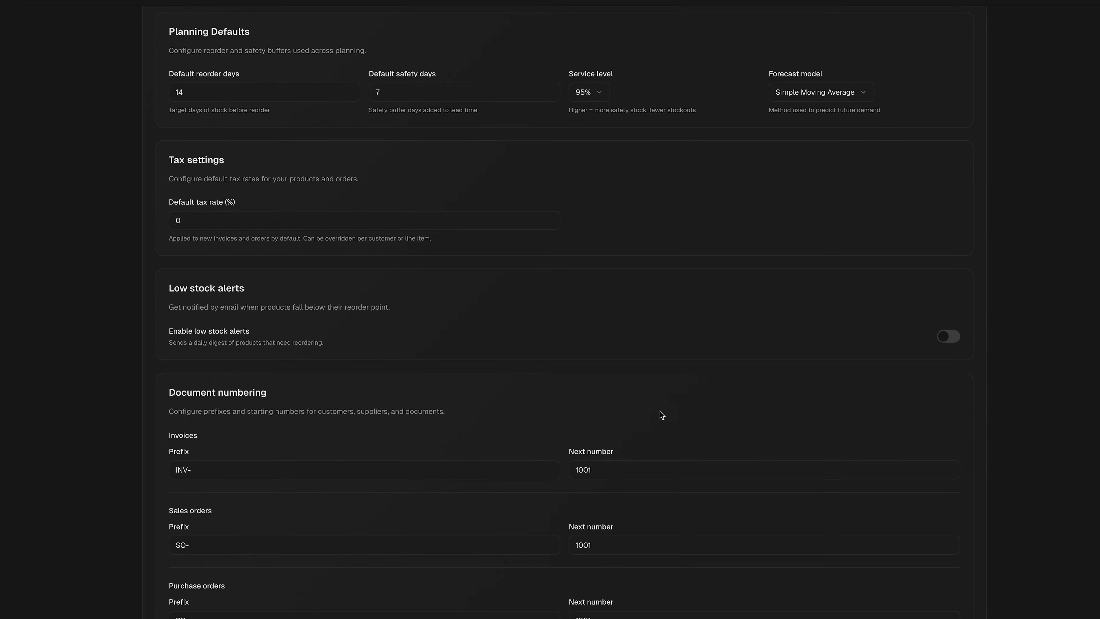
scroll(827, 548, down, 2)
scroll(828, 549, down, 3)
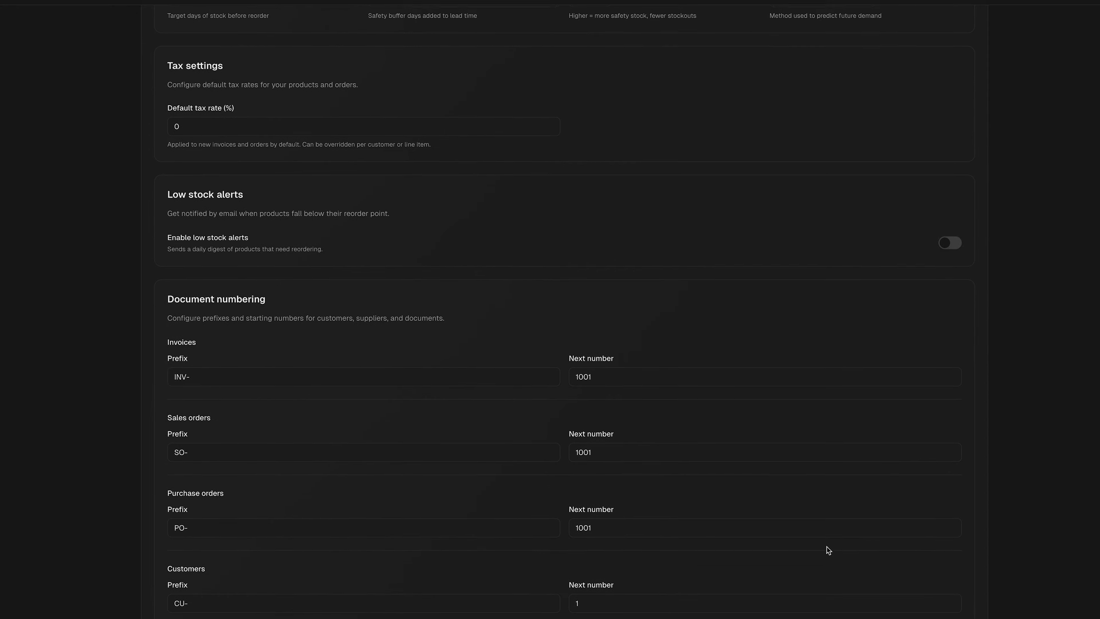
scroll(828, 547, down, 3)
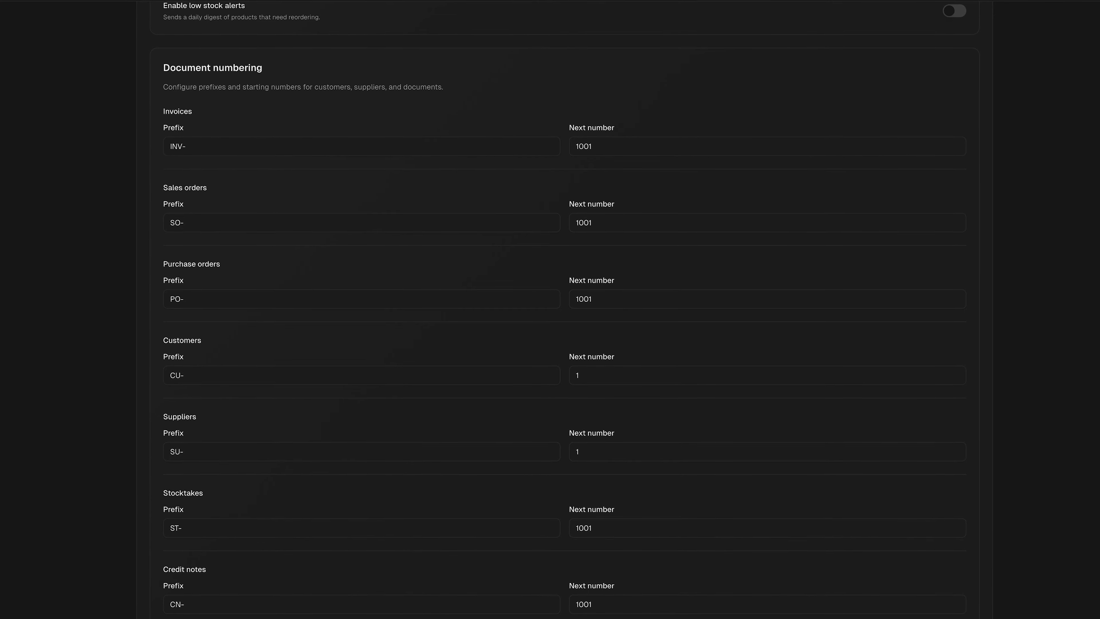
scroll(563, 434, down, 10)
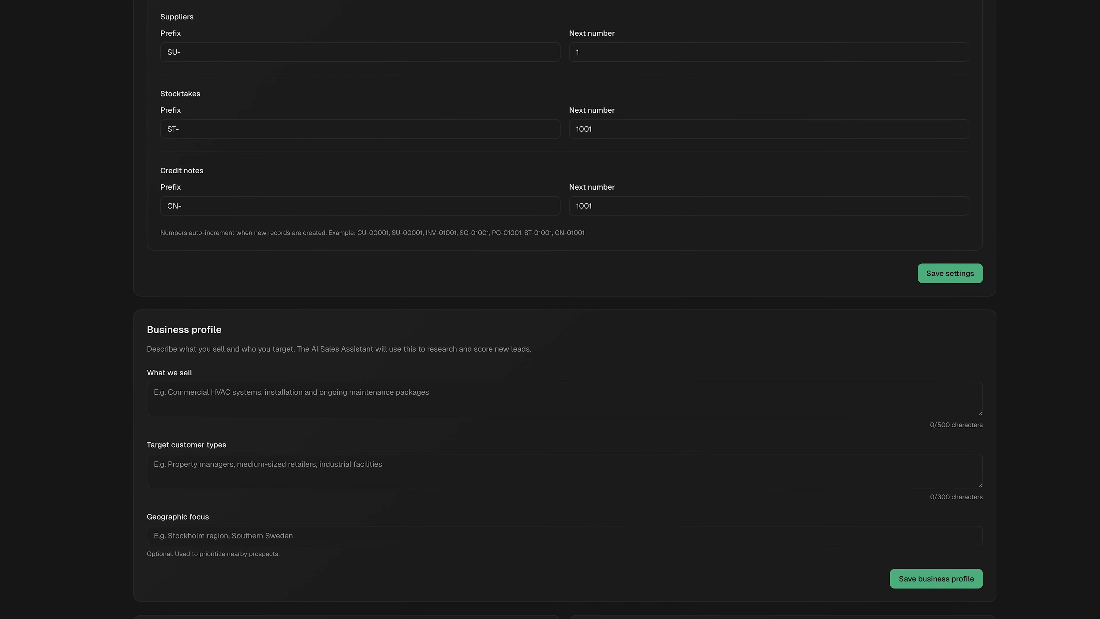
Paste the products sold, target customer types and Denver-area focus, then save the business profile
click(203, 392)
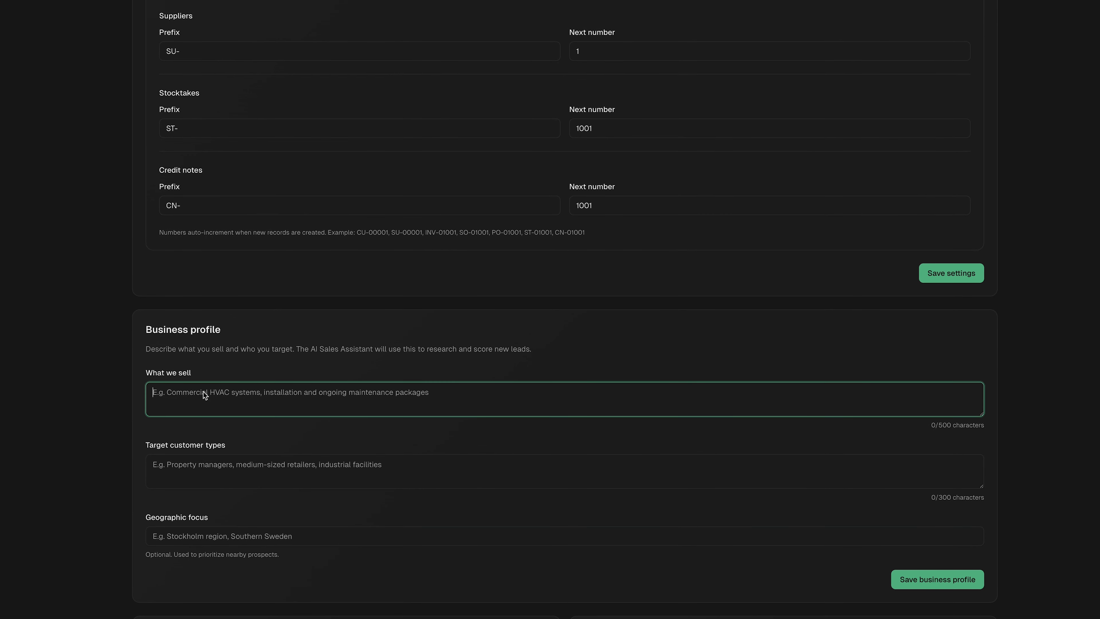
text(Durable outdoor gear and accessories — insulated drinkware, waxed canvas bags, multitools, headlamps, camp kitchen essentials, and adventure accessories. Designed for hikers, campers, and everyday outdoor enthusiasts. Price range $15–$180.)
click(1, 312)
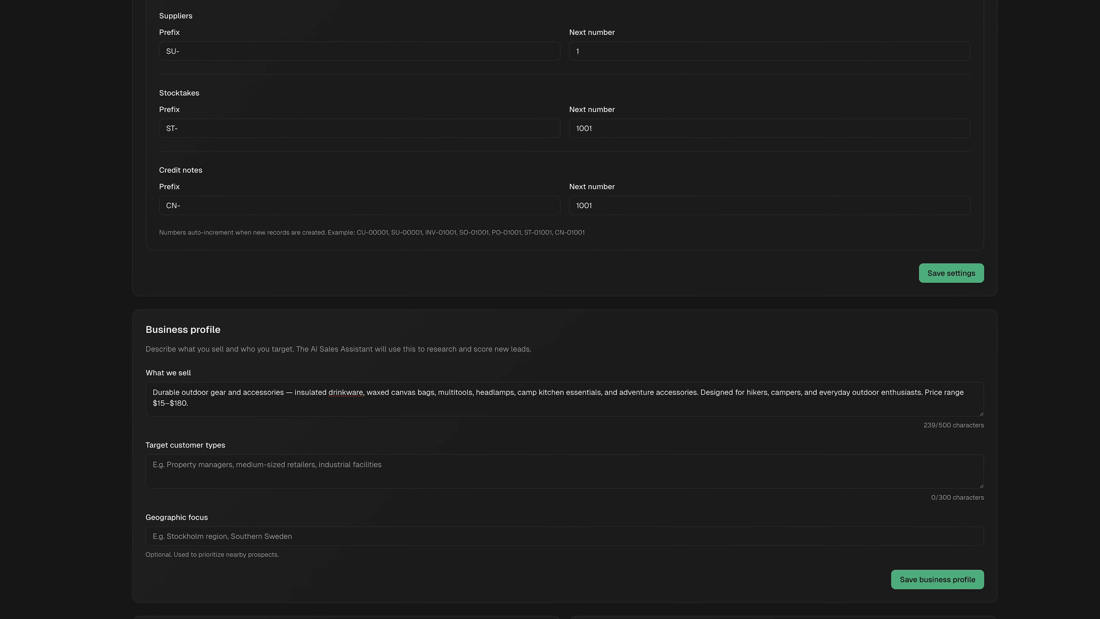
click(197, 466)
text(Outdoor retailers, camping supply stores, adventure tourism operators, corporate gifting companies, national park gift shops, co-ops, and e-commerce resellers)
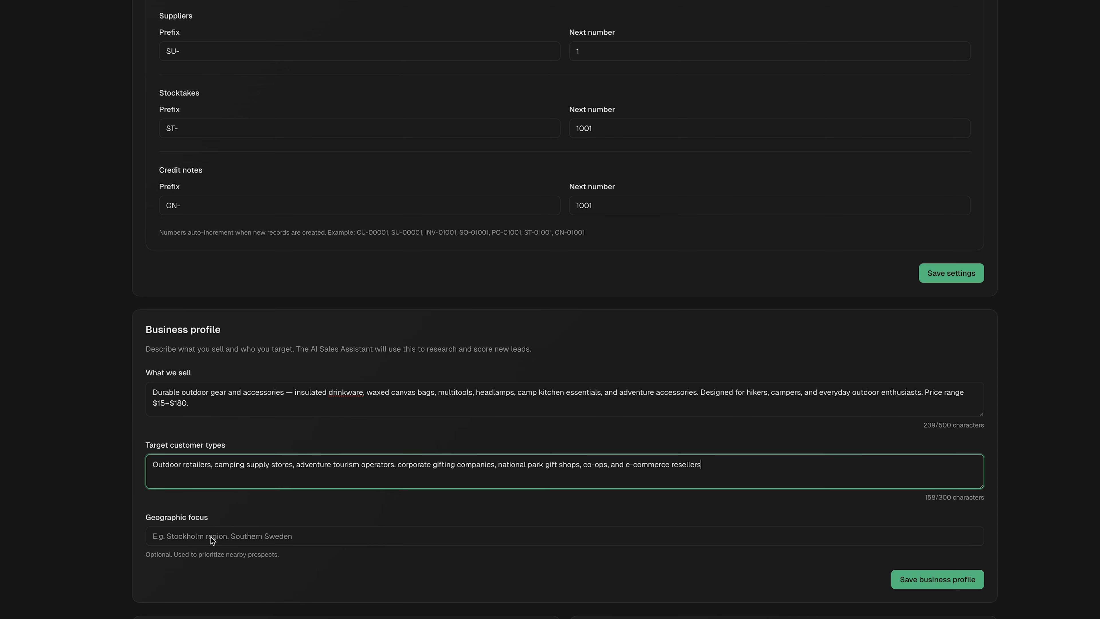
click(235, 536)
text(Denver metro area, Colorado Front Range, Western United States)
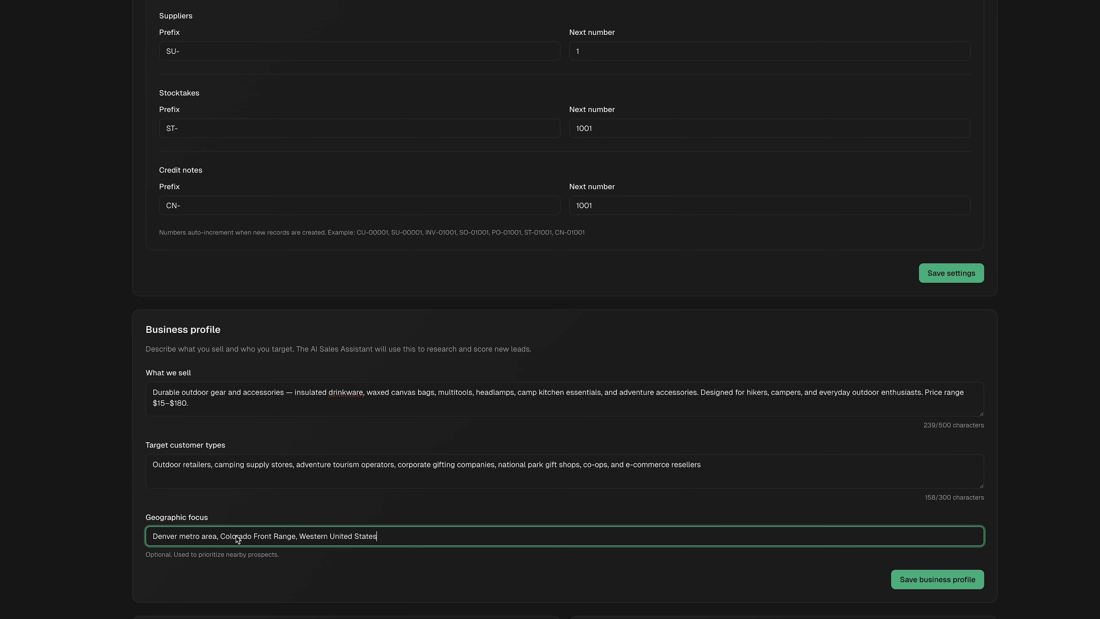
click(807, 587)
click(912, 579)
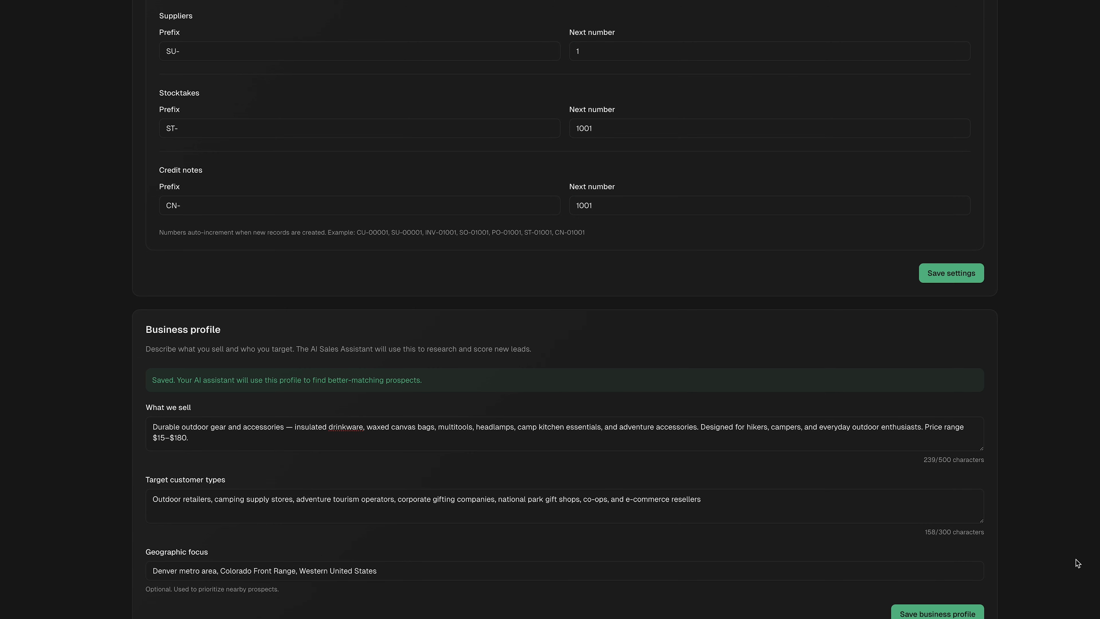
Scroll back up and switch to the AI Providers settings
scroll(1073, 546, down, 1)
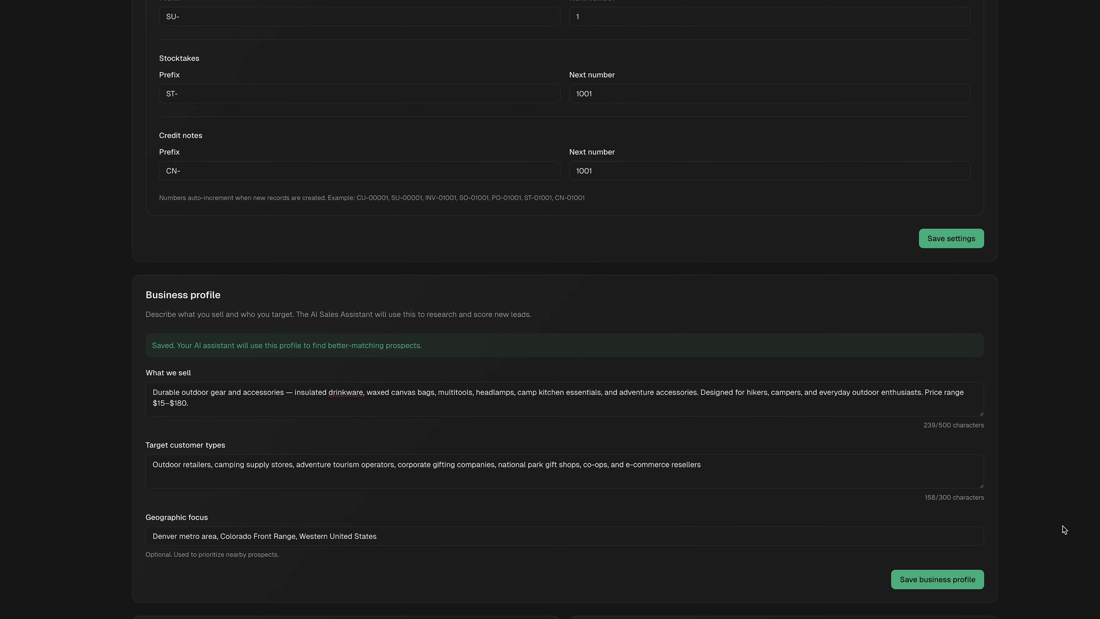
scroll(1062, 526, up, 20)
click(390, 72)
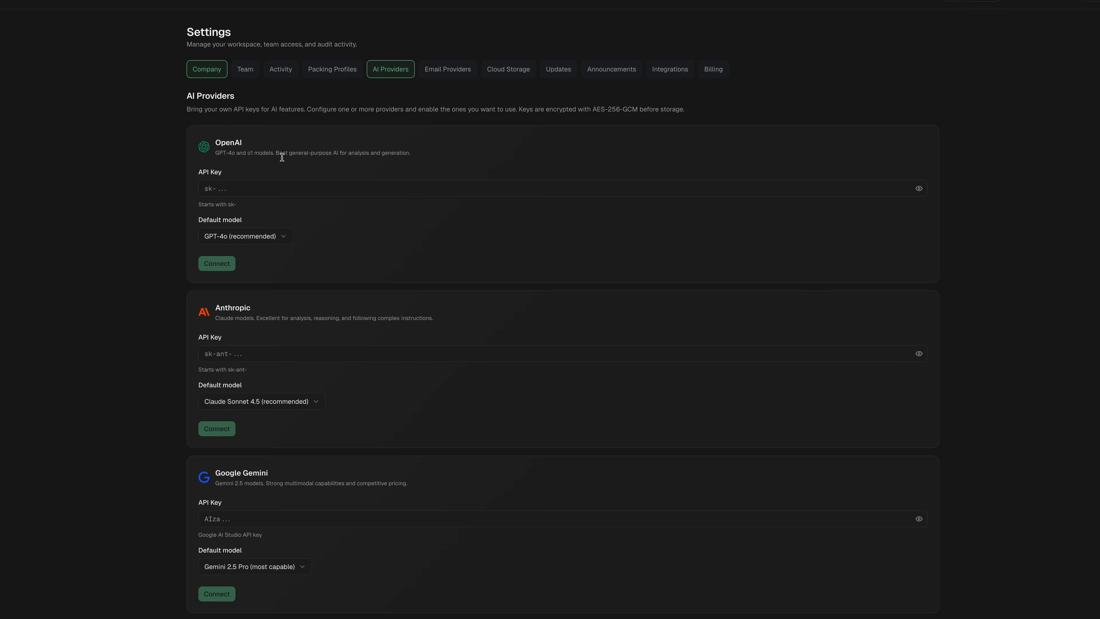
Paste the OpenAI API key and connect OpenAI, leaving GPT-4o as default model
click(232, 190)
key(ctrl+v)
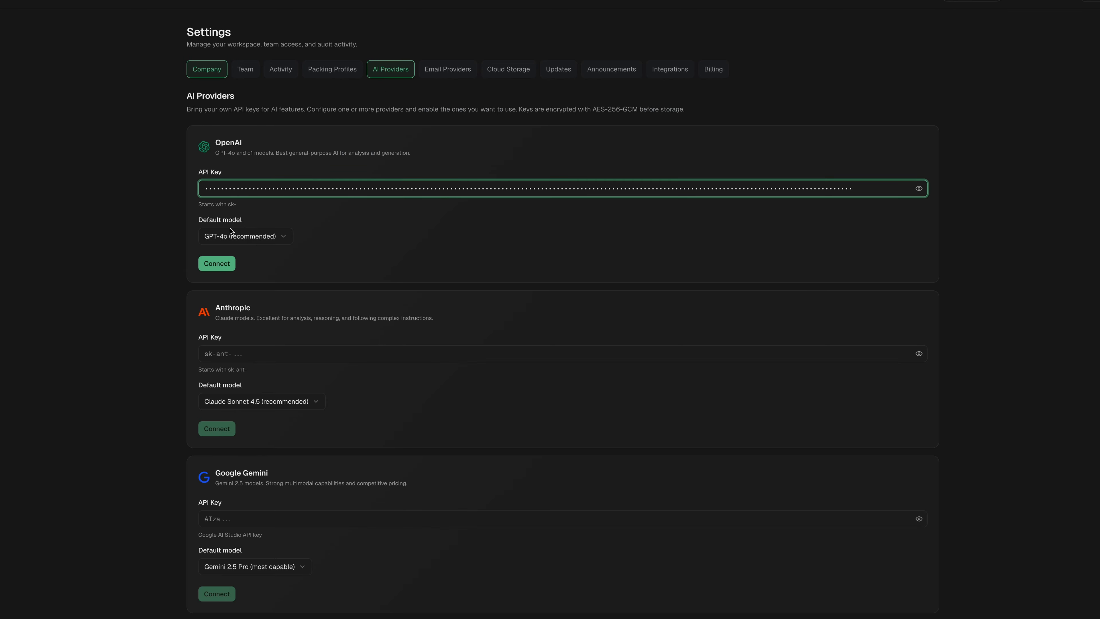
click(222, 264)
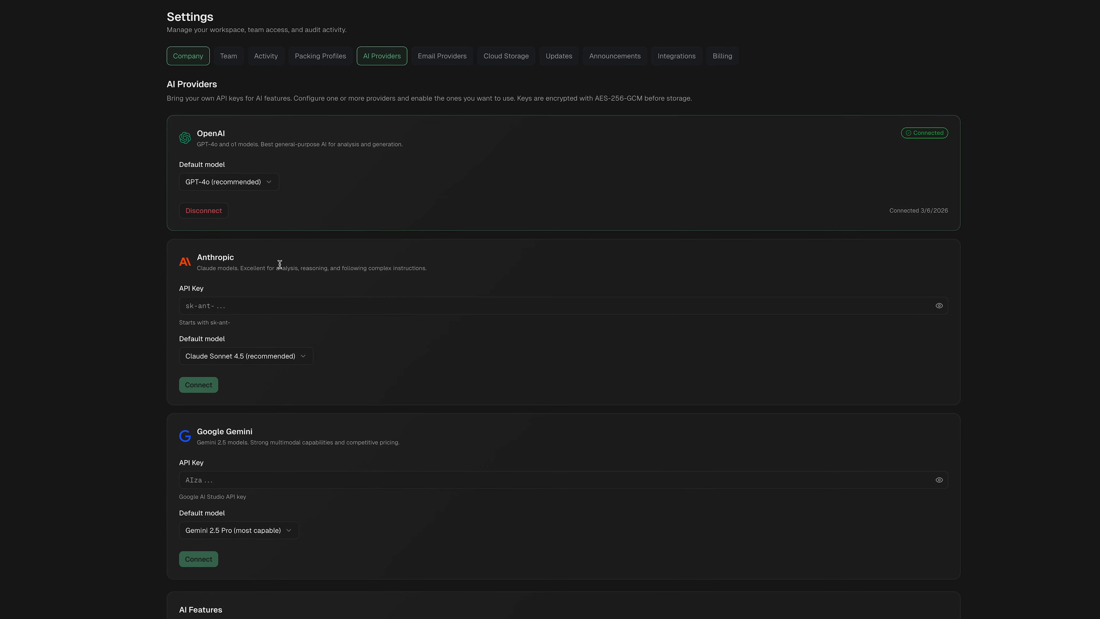
Connect Resend under Email Providers with its API key and sender address, then open Team
click(440, 54)
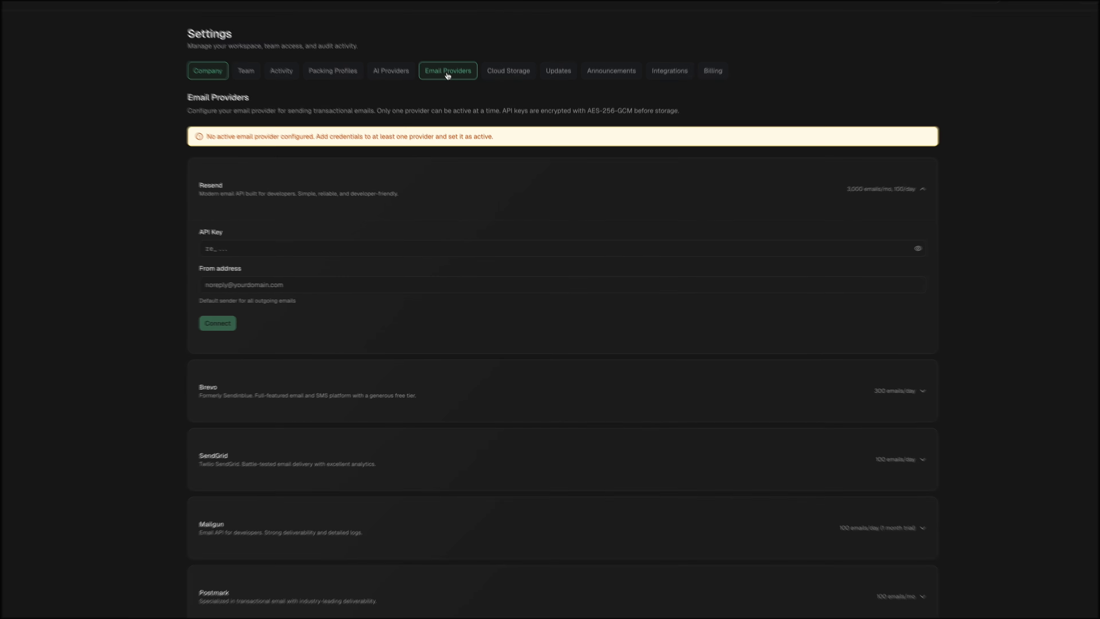
click(246, 247)
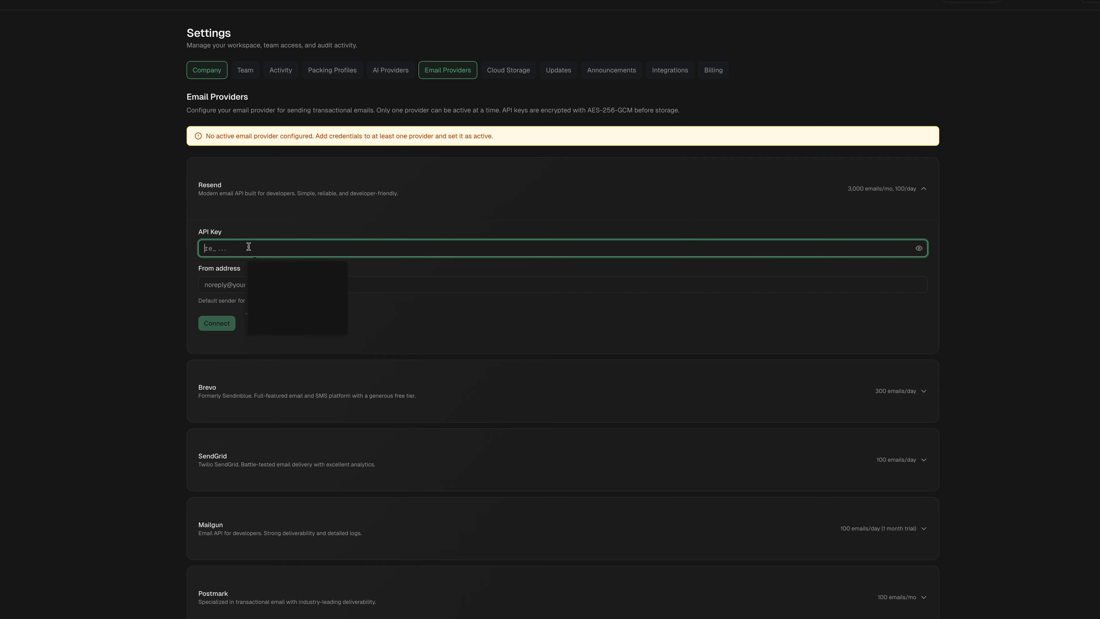
key(ctrl+v)
click(283, 284)
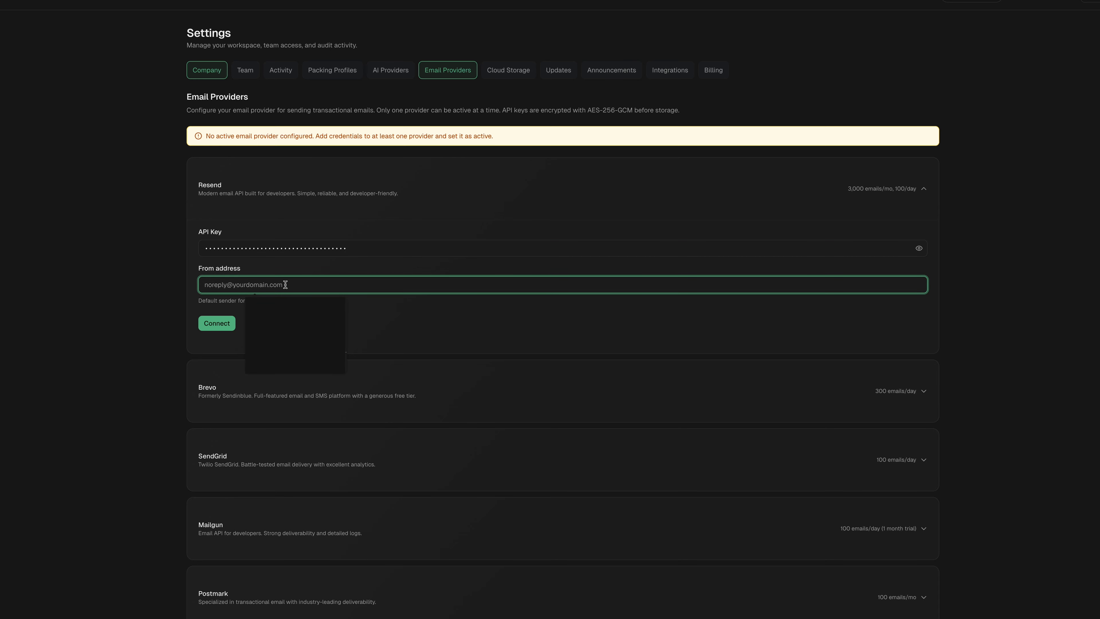
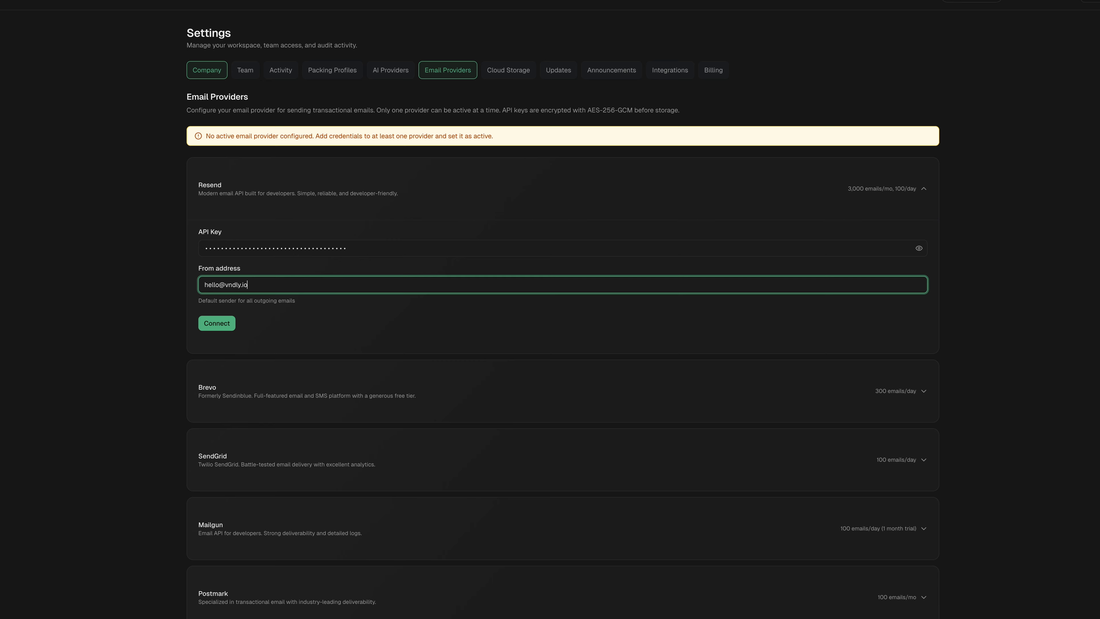
click(273, 333)
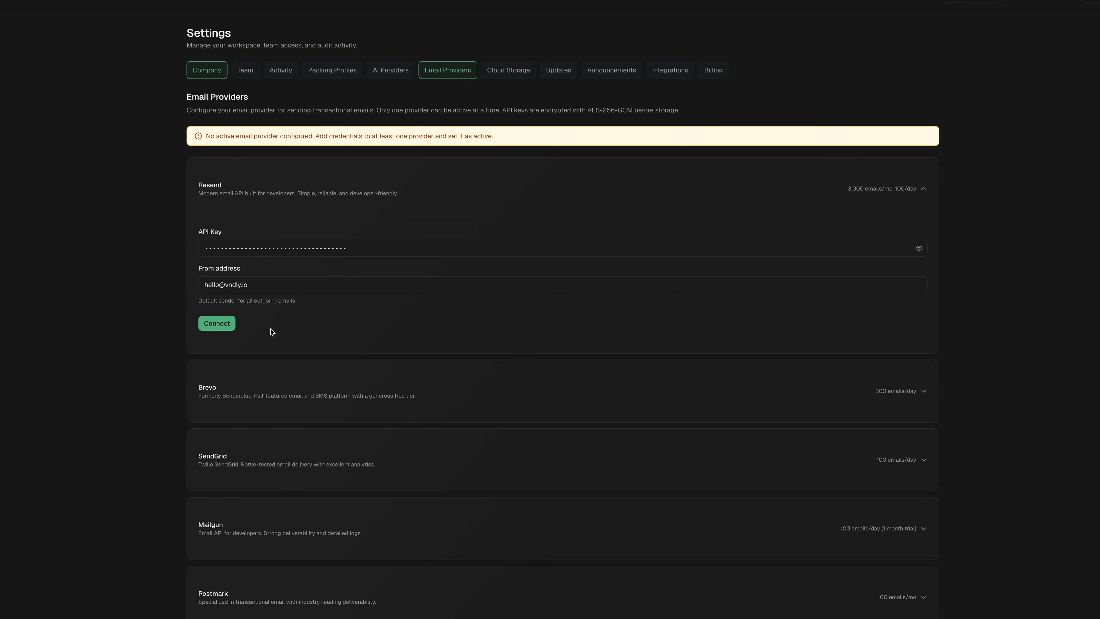
click(220, 326)
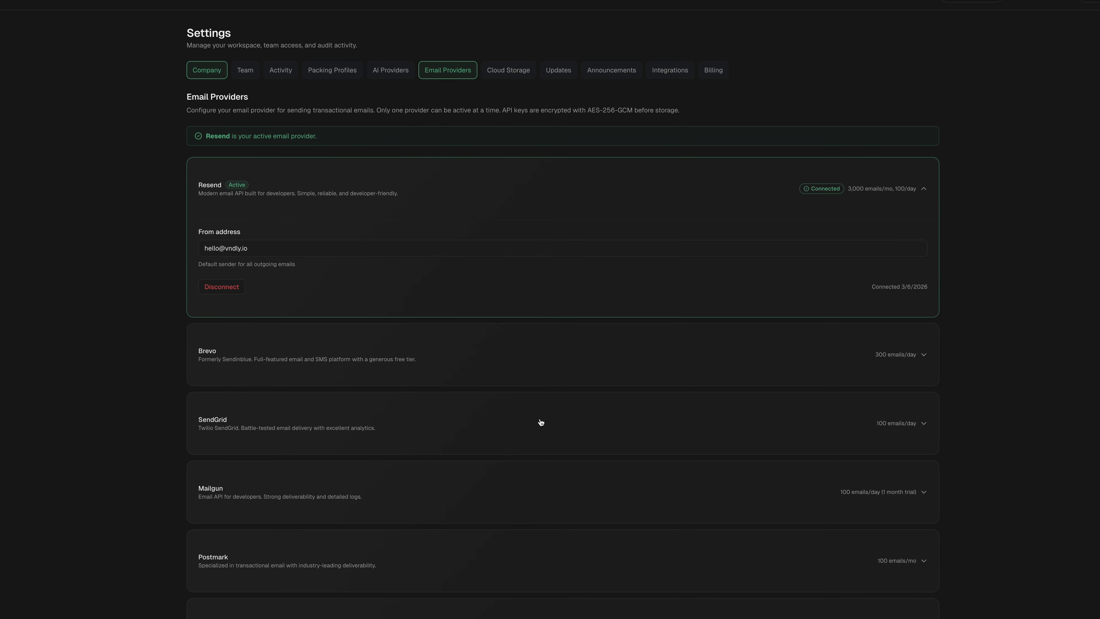
click(246, 72)
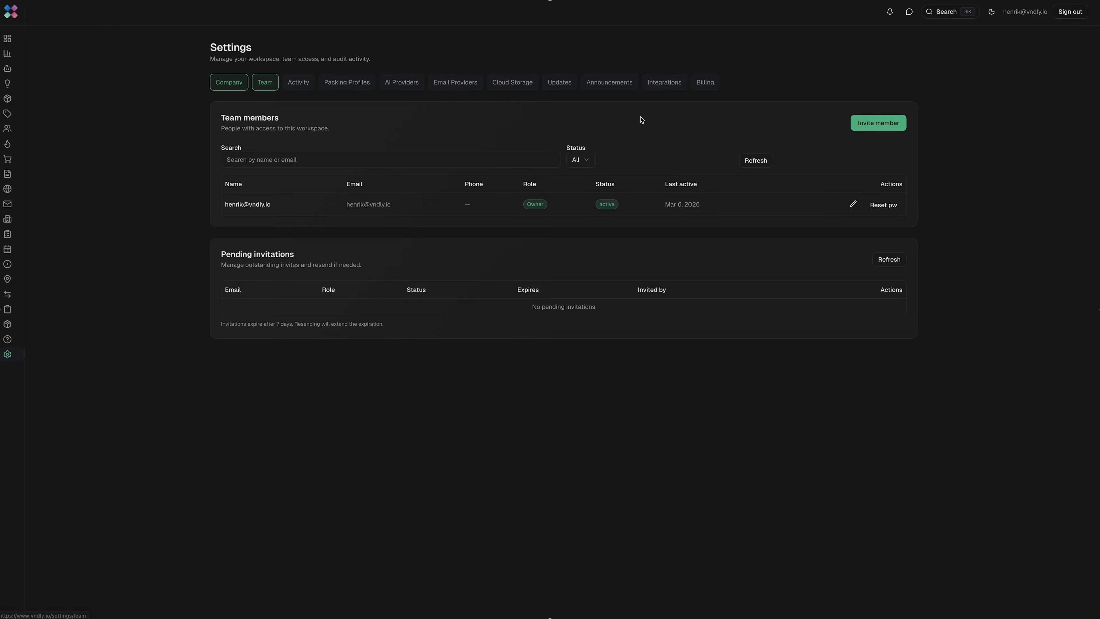
Start a new member invitation with the teammate's e-mail, first name and the Sales Rep role
click(886, 128)
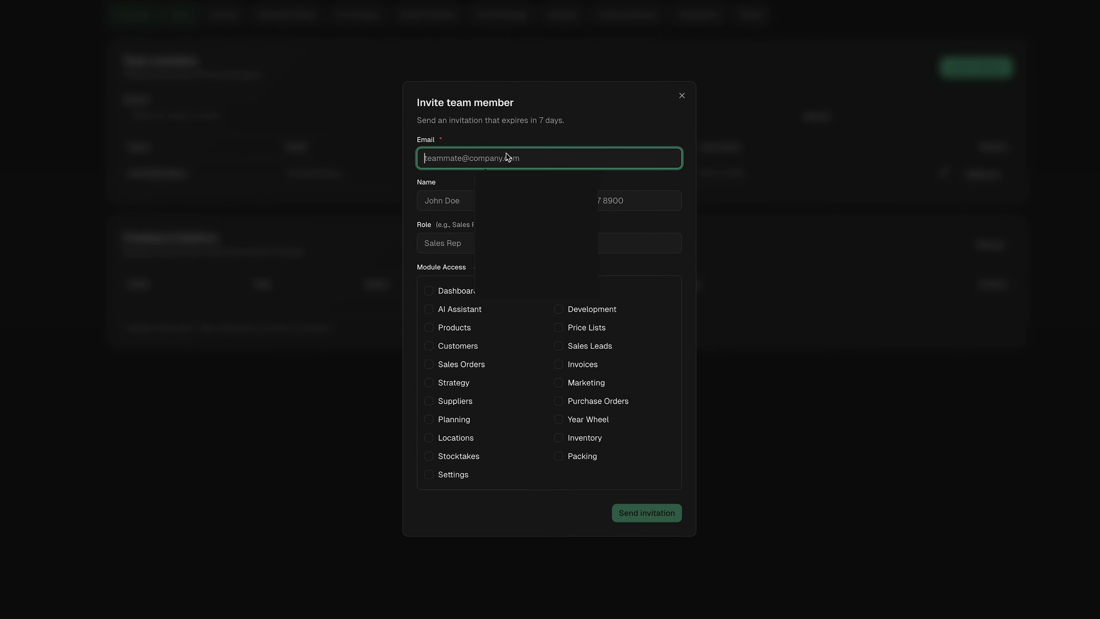
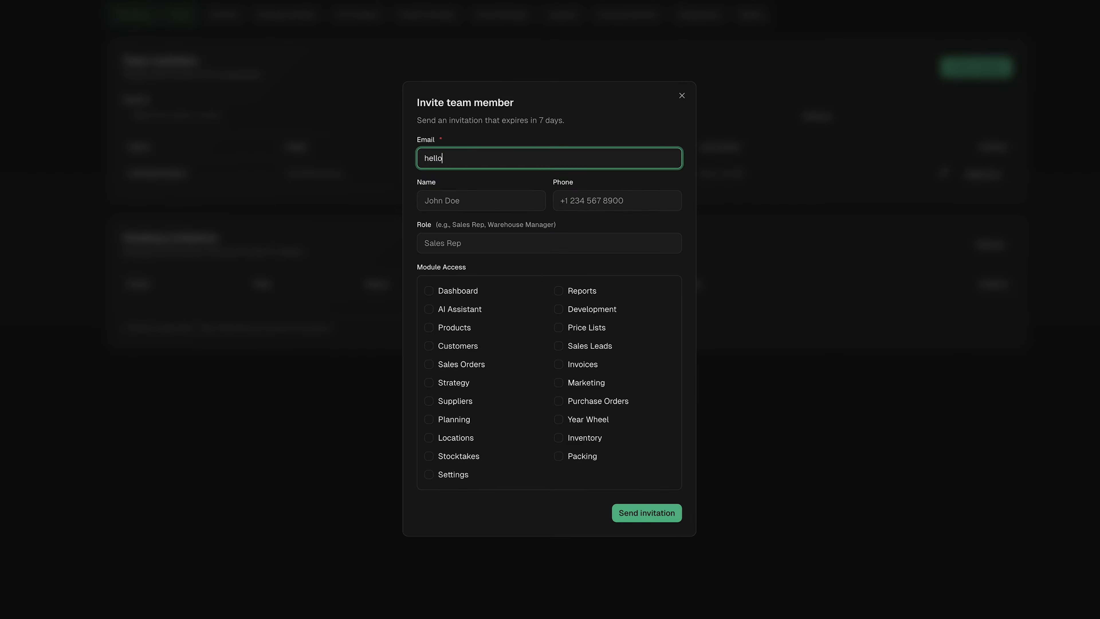
key(Tab)
text(Carl)
key(Tab)
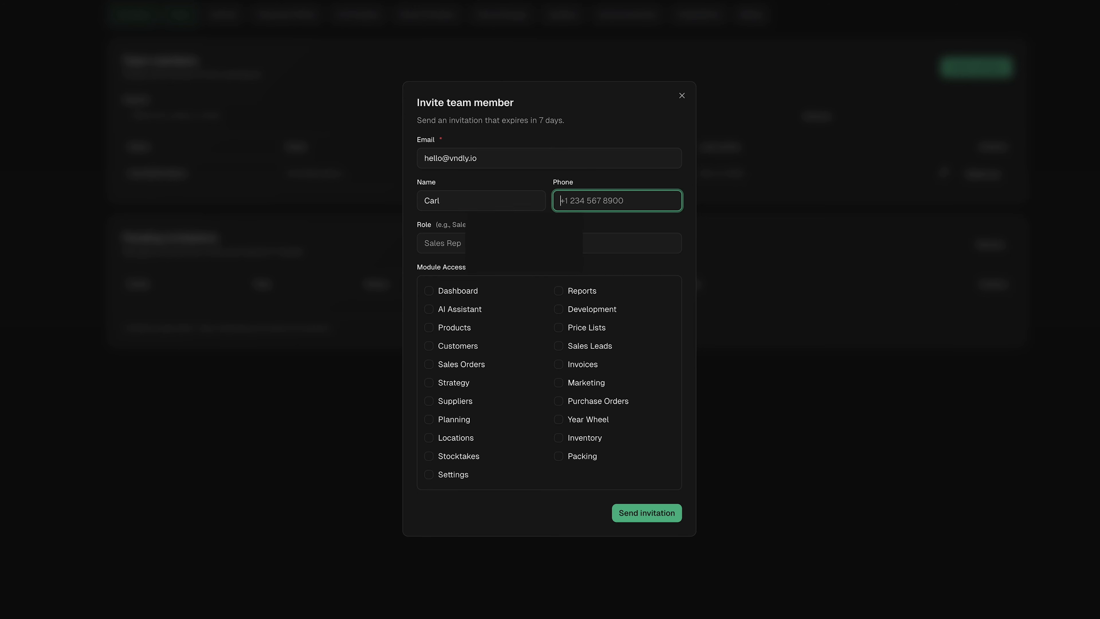
key(Tab)
text(Sales Rep)
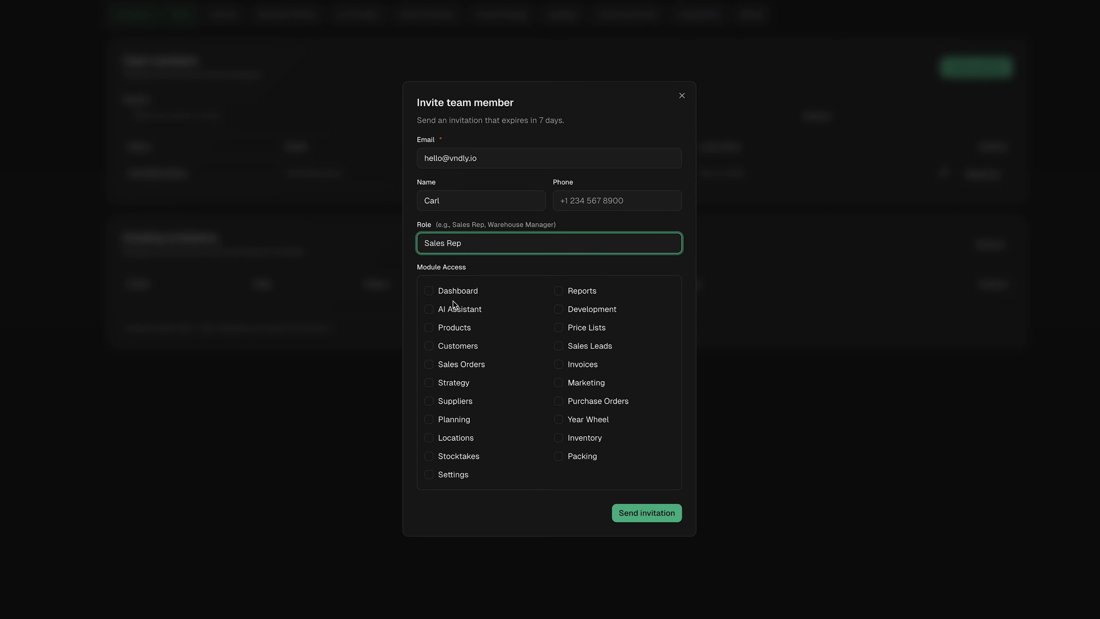
Grant access to Dashboard, AI Assistant, Products, Customers, Sales Orders, Strategy, Suppliers, Planning, Locations and Stocktakes
click(428, 290)
click(429, 308)
click(429, 327)
click(430, 346)
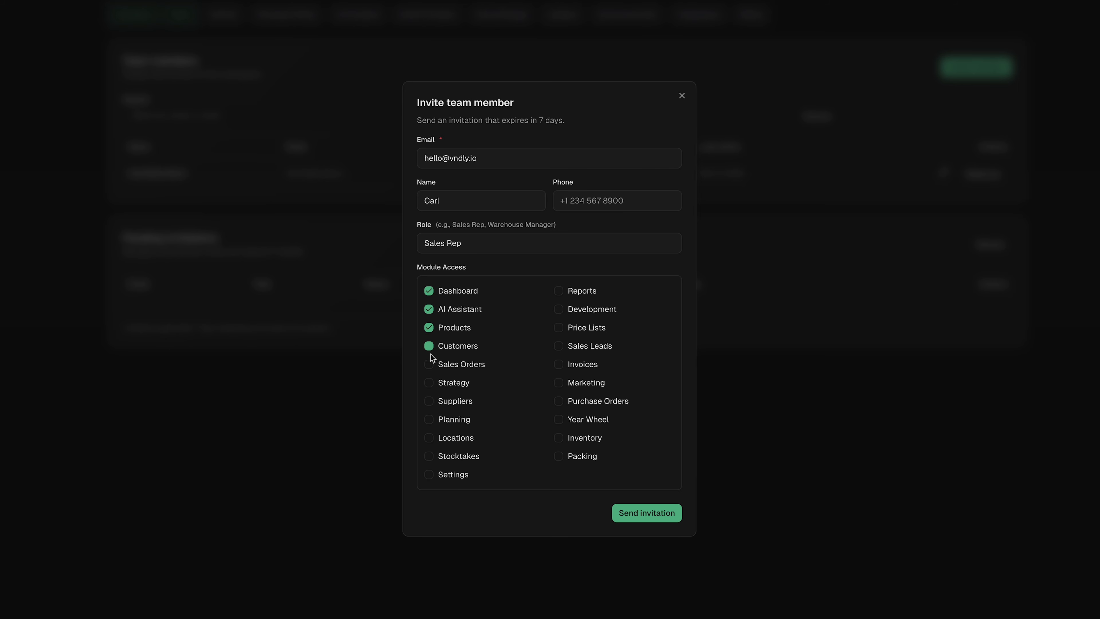
click(431, 348)
click(431, 363)
click(430, 346)
click(430, 382)
click(430, 401)
click(430, 420)
click(430, 438)
click(429, 456)
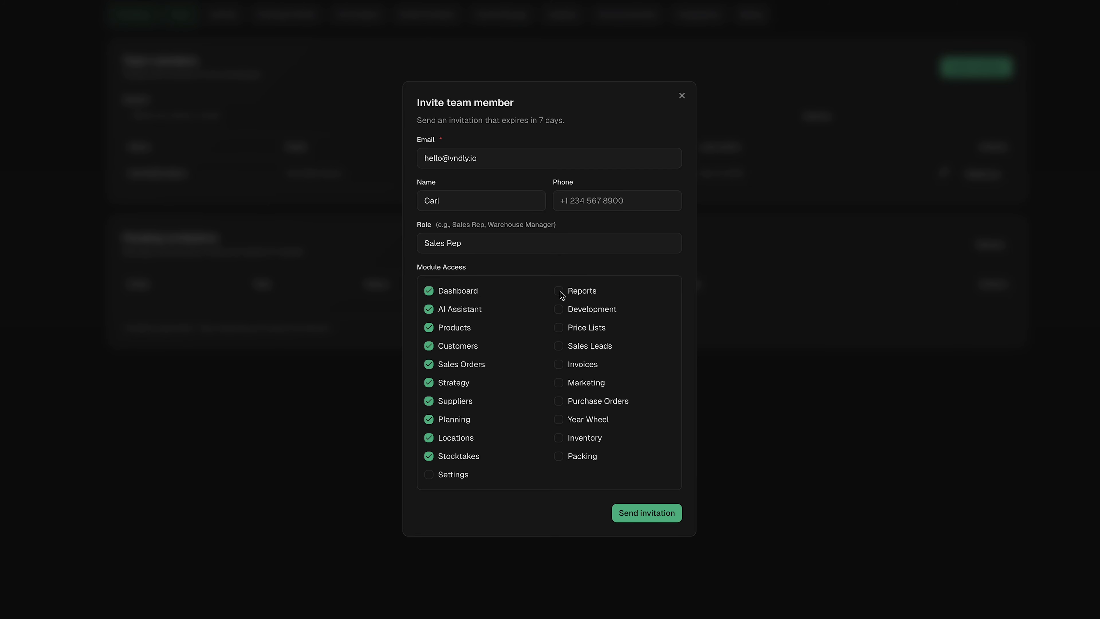
Also grant Reports through Packing, leaving Settings unticked, and send the invitation
click(559, 291)
click(559, 309)
click(558, 328)
click(559, 346)
click(560, 364)
click(559, 382)
click(559, 401)
click(560, 420)
click(559, 438)
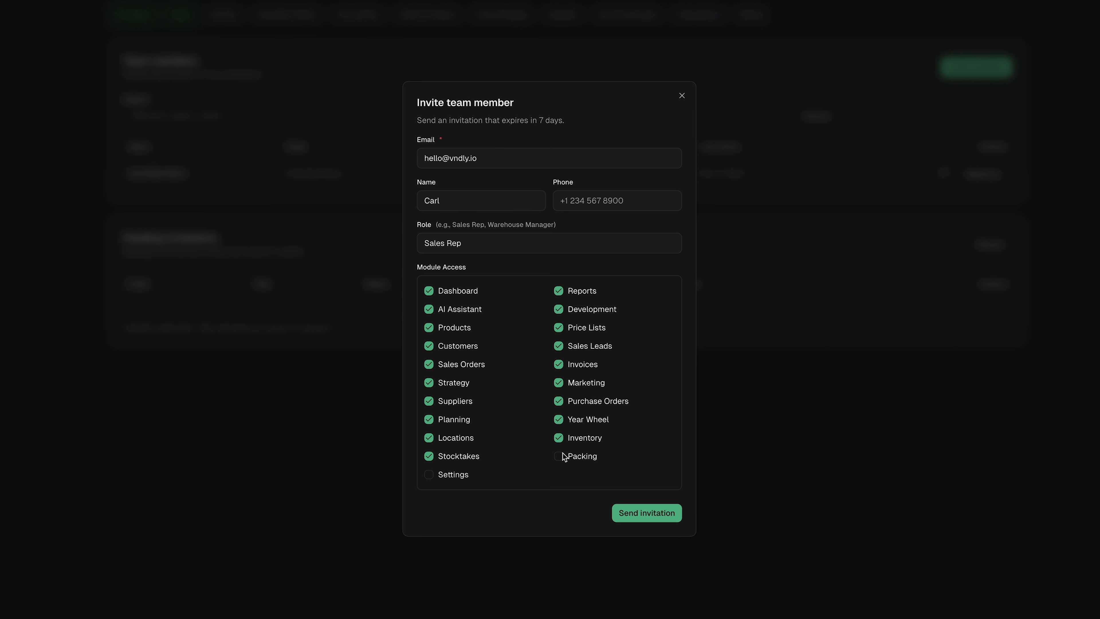
click(559, 456)
click(666, 520)
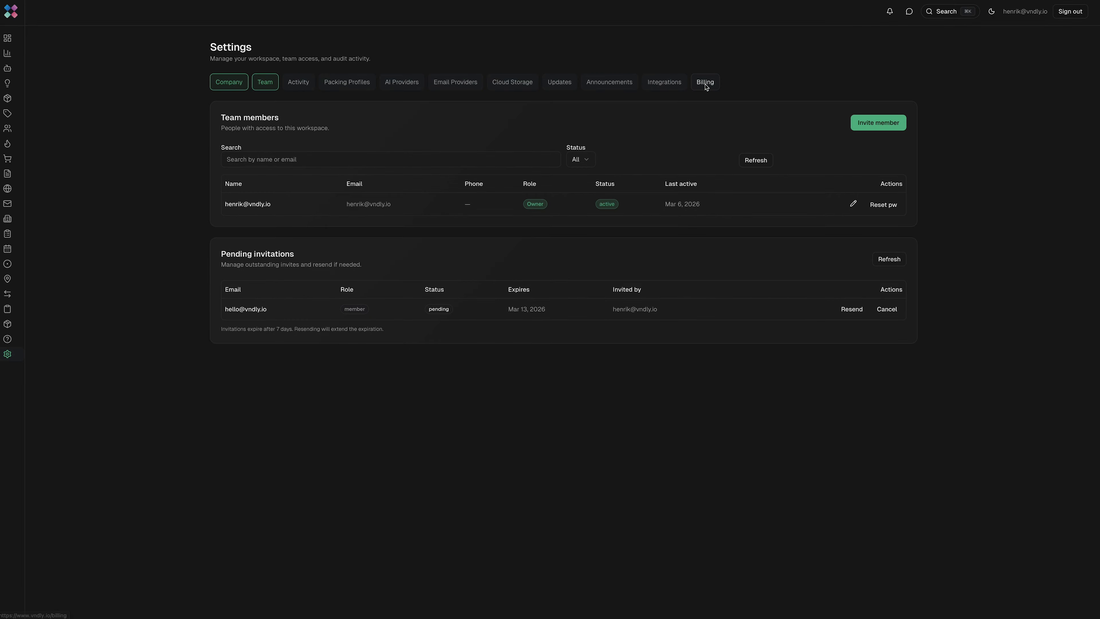
Go to the Integrations page and scroll down to the Shipping & Logistics connections
click(672, 85)
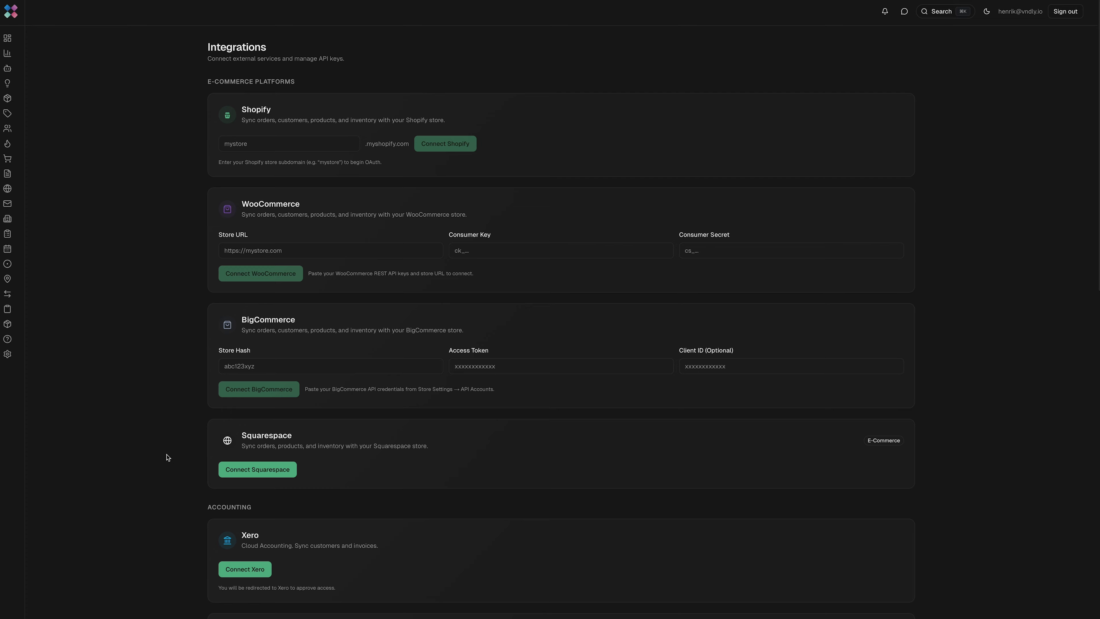
scroll(168, 457, down, 9)
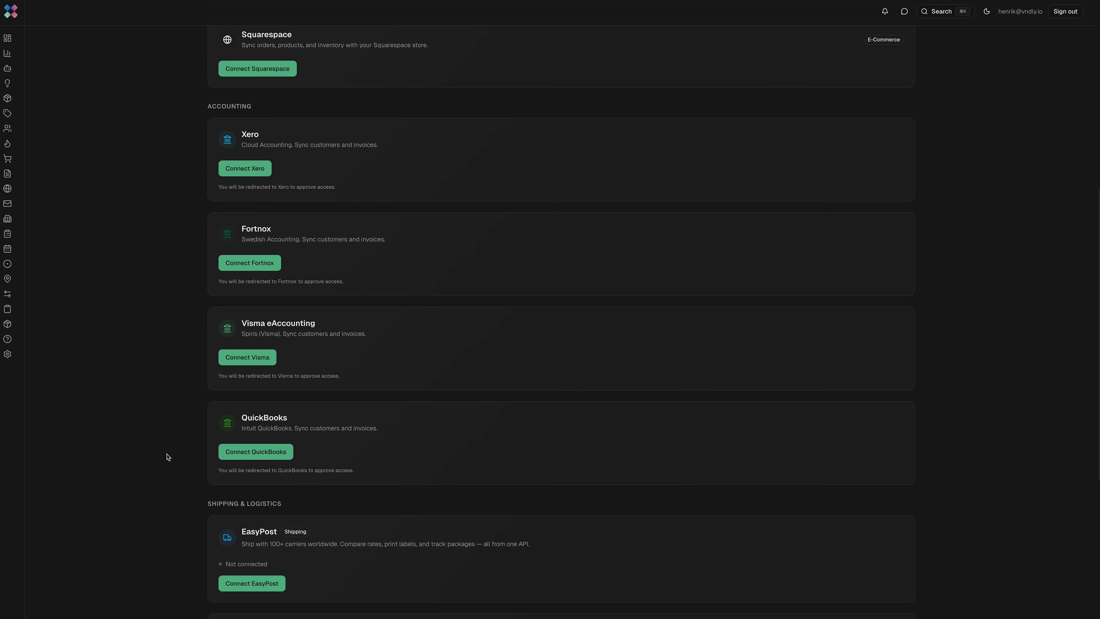
scroll(168, 458, down, 5)
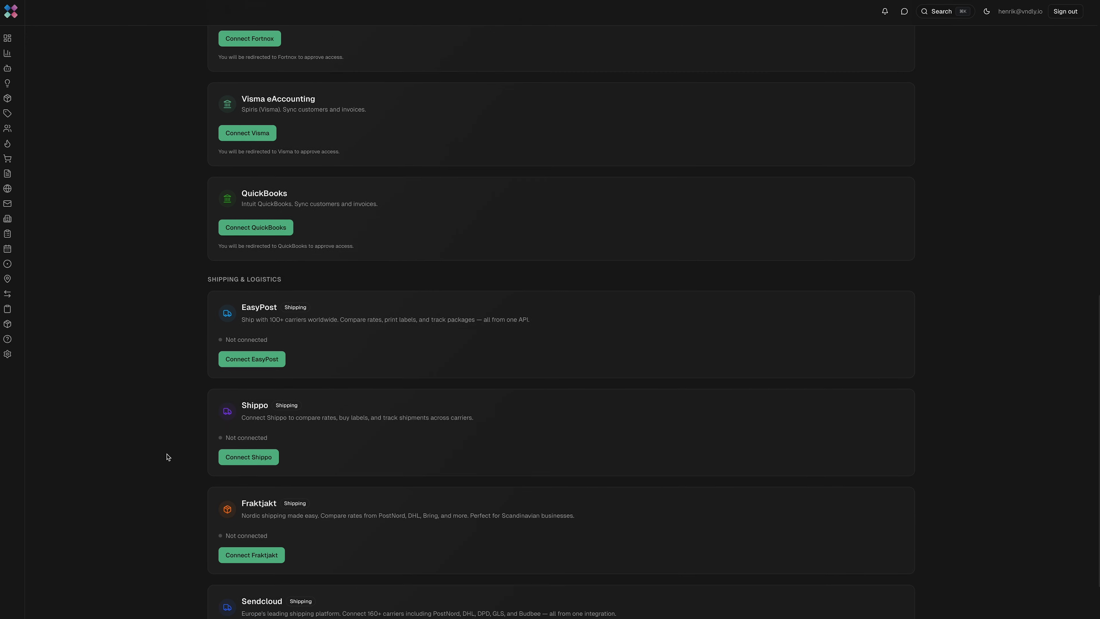